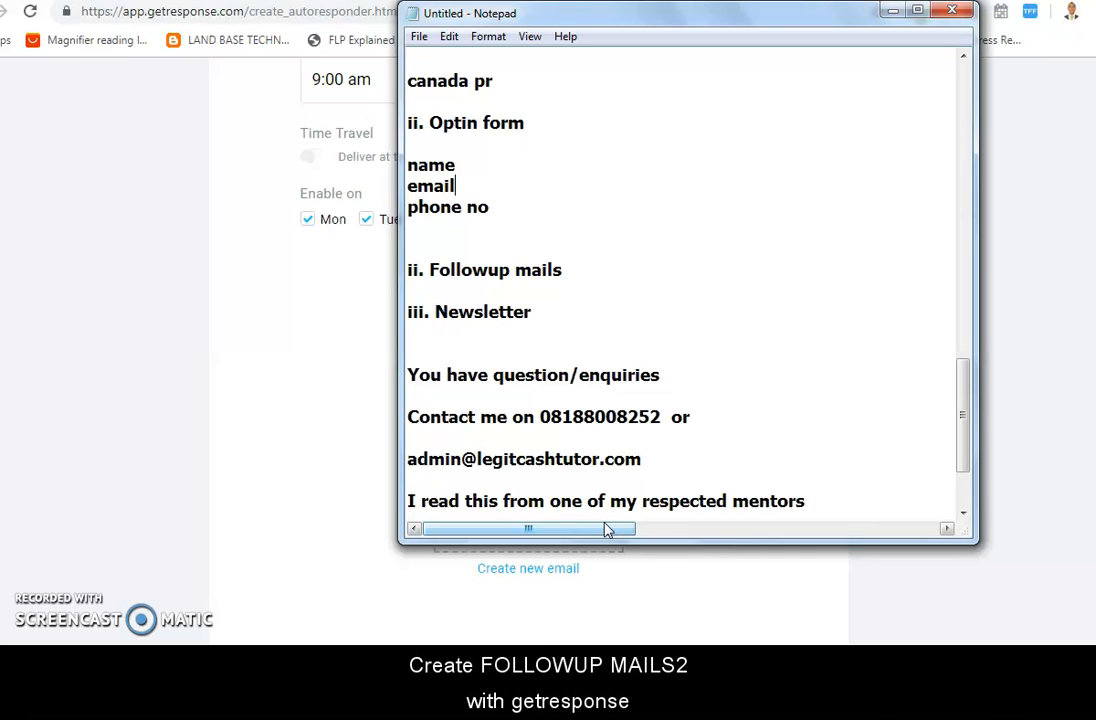
Step: Review the GetResponse setup outline in Notepad from Subscribers list to Newsletter, and return to the autoresponder form in the browser
{"action": "scroll", "coordinate": [518, 129], "scroll_direction": "up", "scroll_amount": 1}
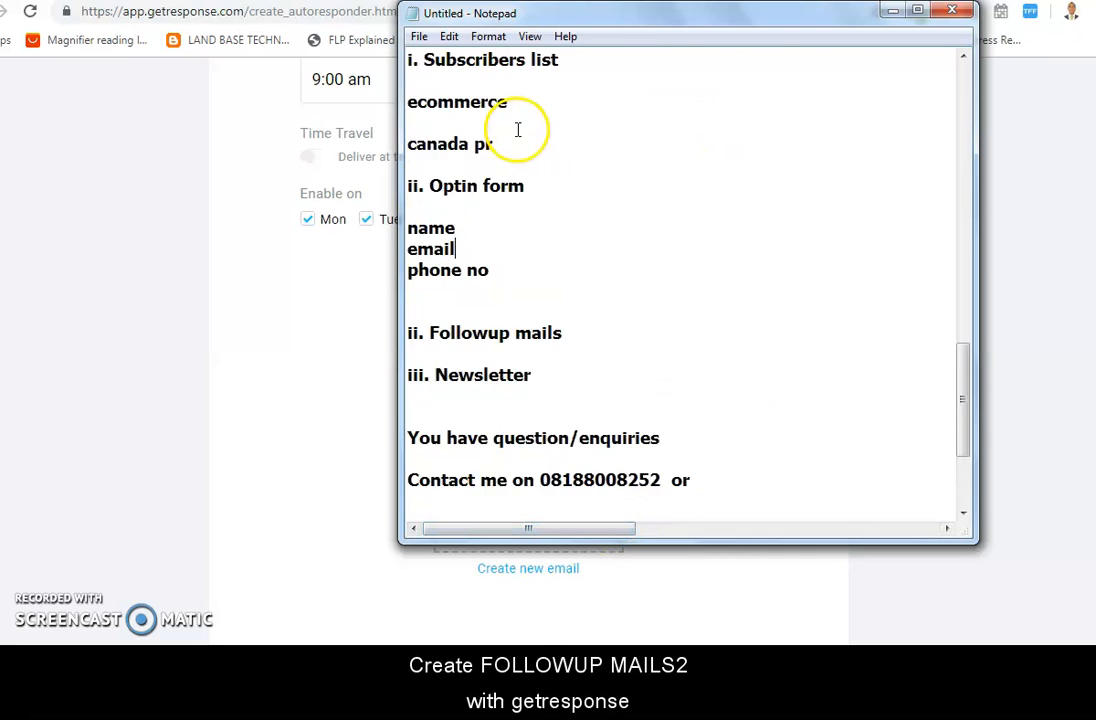
{"action": "scroll", "coordinate": [516, 131], "scroll_direction": "up", "scroll_amount": 1}
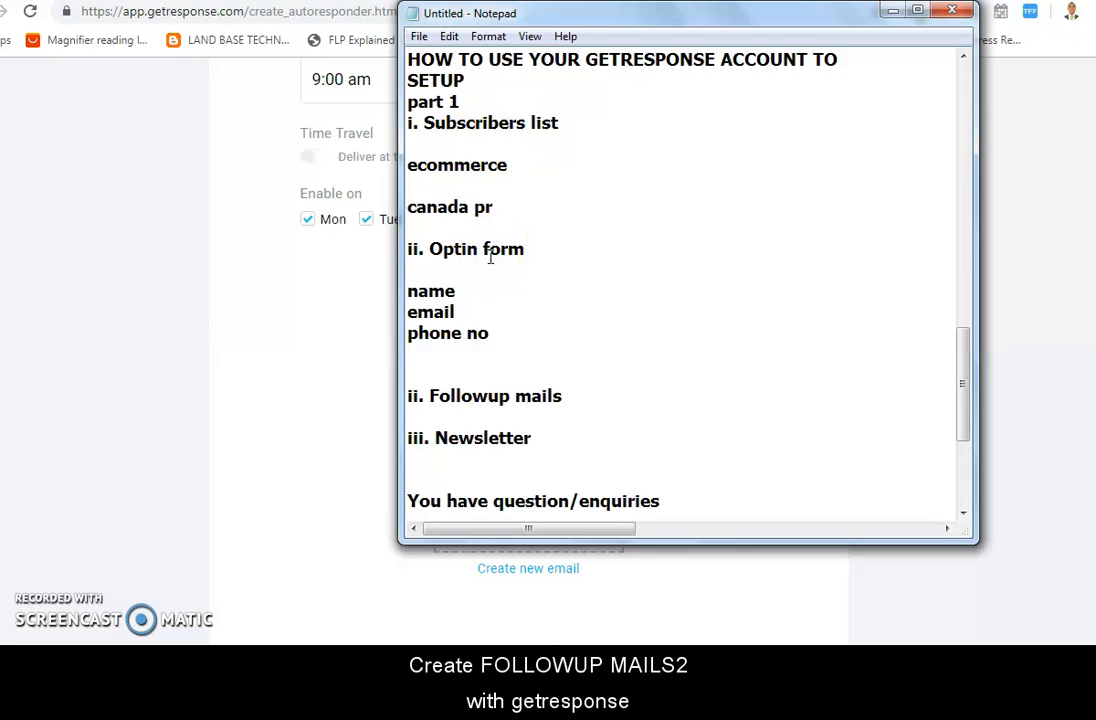
{"action": "left_click", "coordinate": [487, 397]}
{"action": "left_click", "coordinate": [489, 393]}
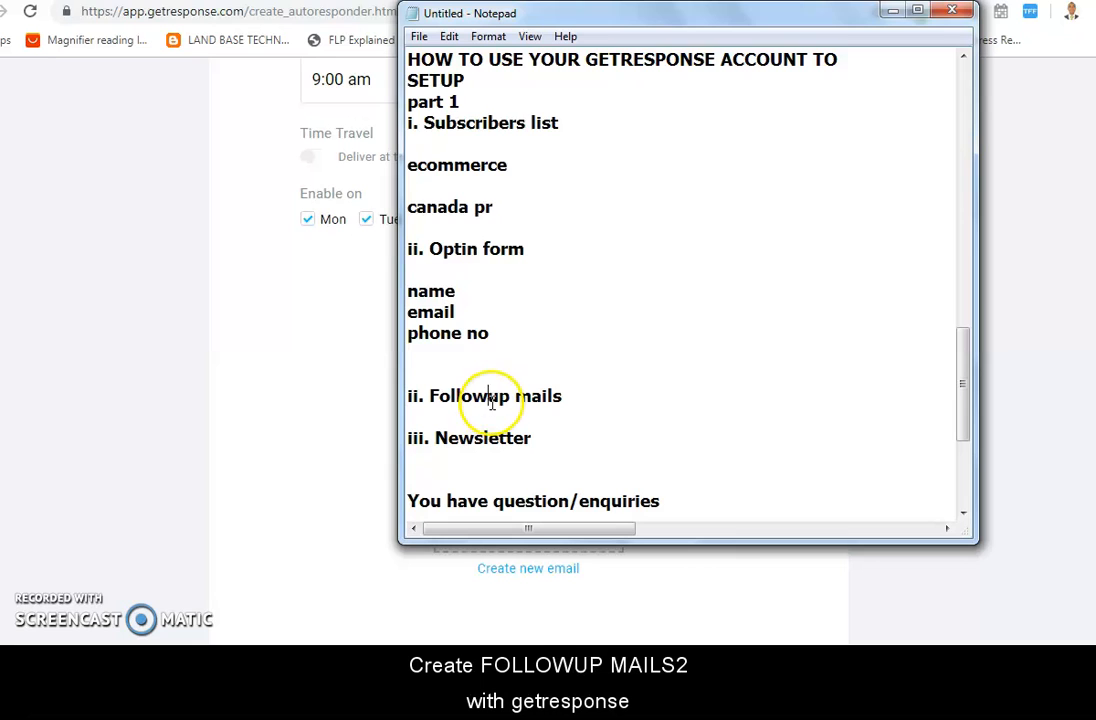
{"action": "left_click", "coordinate": [489, 442]}
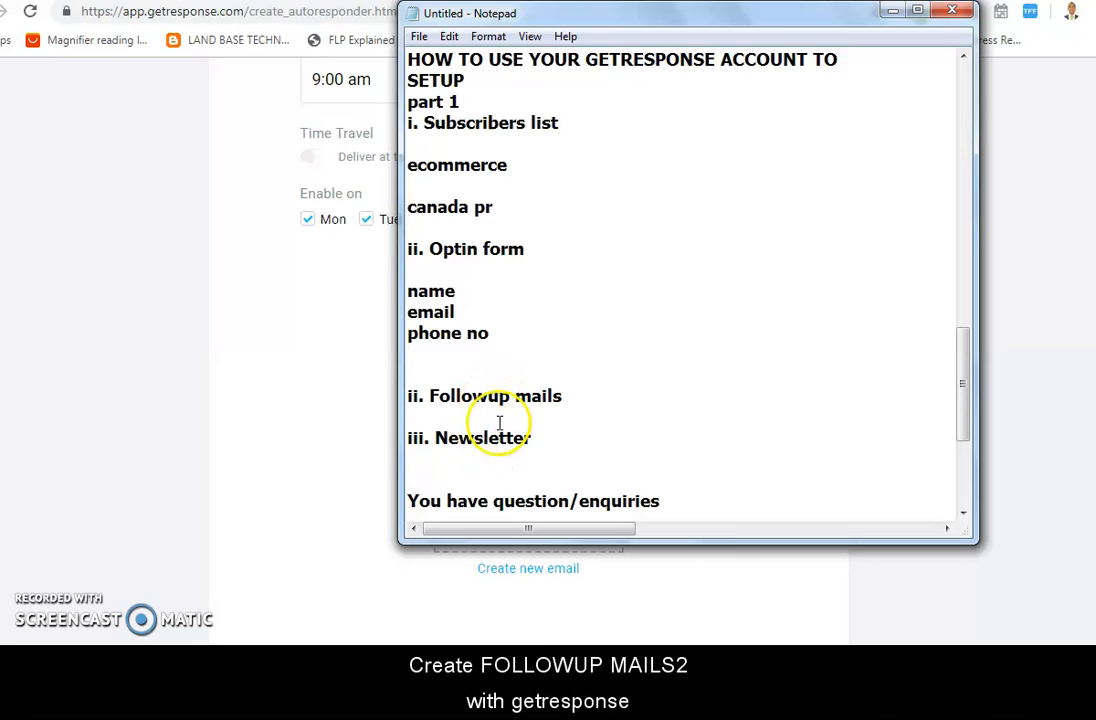
{"action": "left_click", "coordinate": [255, 400]}
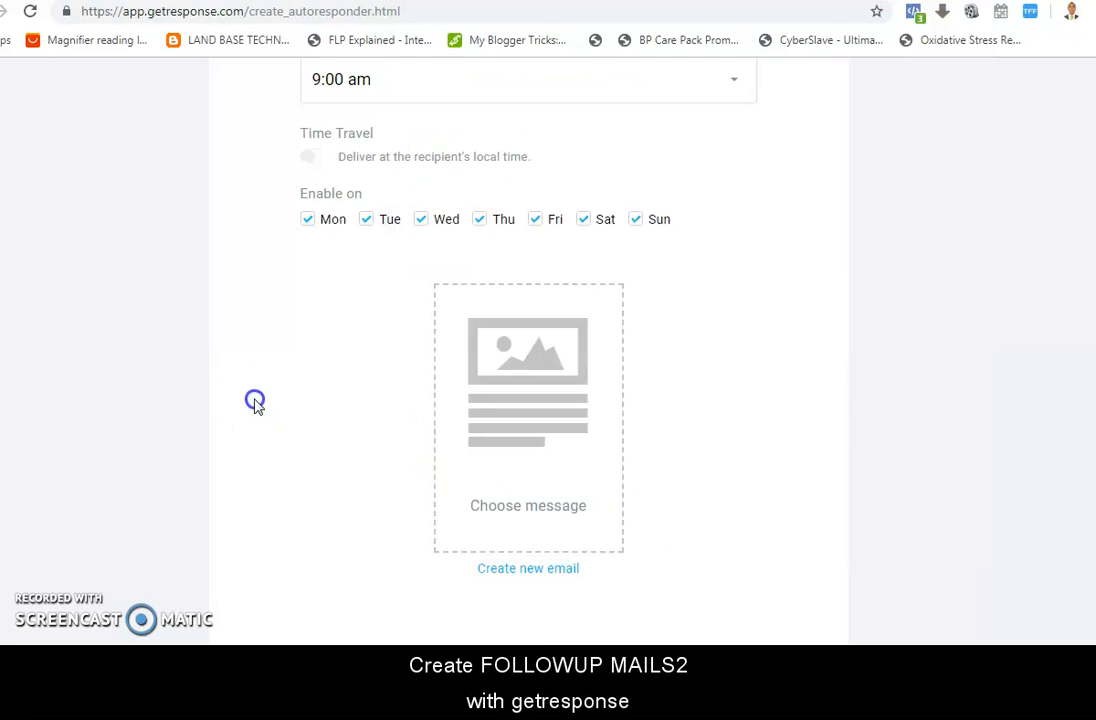
Step: Review the autoresponder's name, day and subscriber list settings on the creation form
{"action": "scroll", "coordinate": [998, 358], "scroll_direction": "up", "scroll_amount": 5}
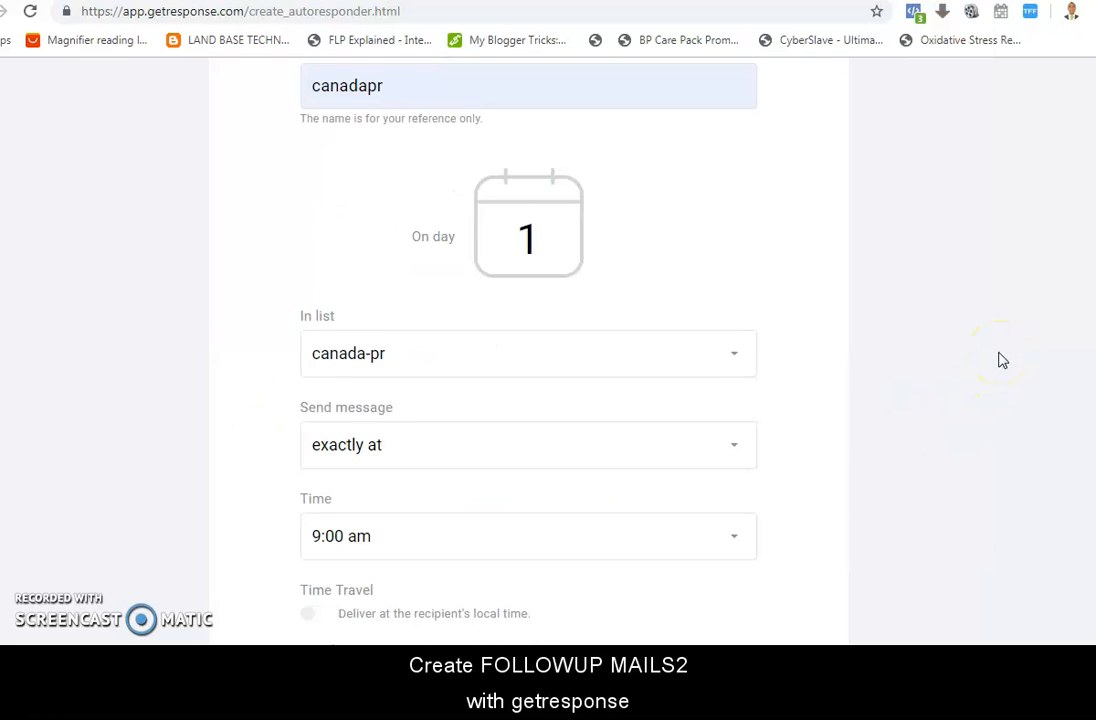
{"action": "scroll", "coordinate": [1003, 360], "scroll_direction": "up", "scroll_amount": 2}
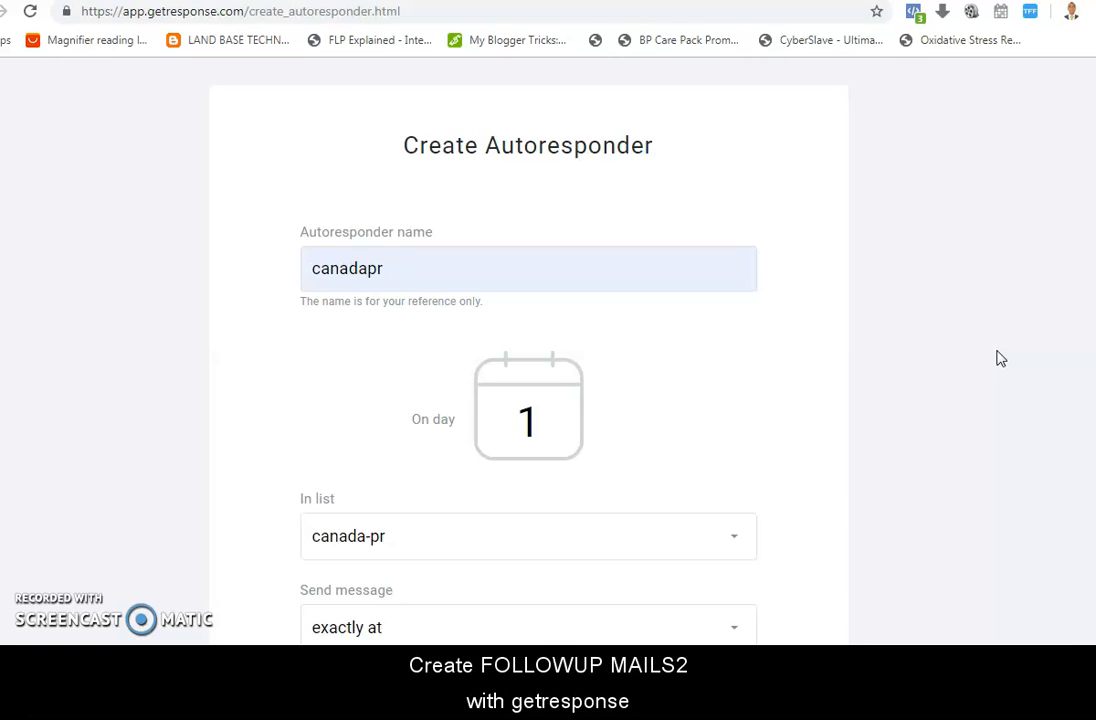
{"action": "left_click", "coordinate": [525, 427]}
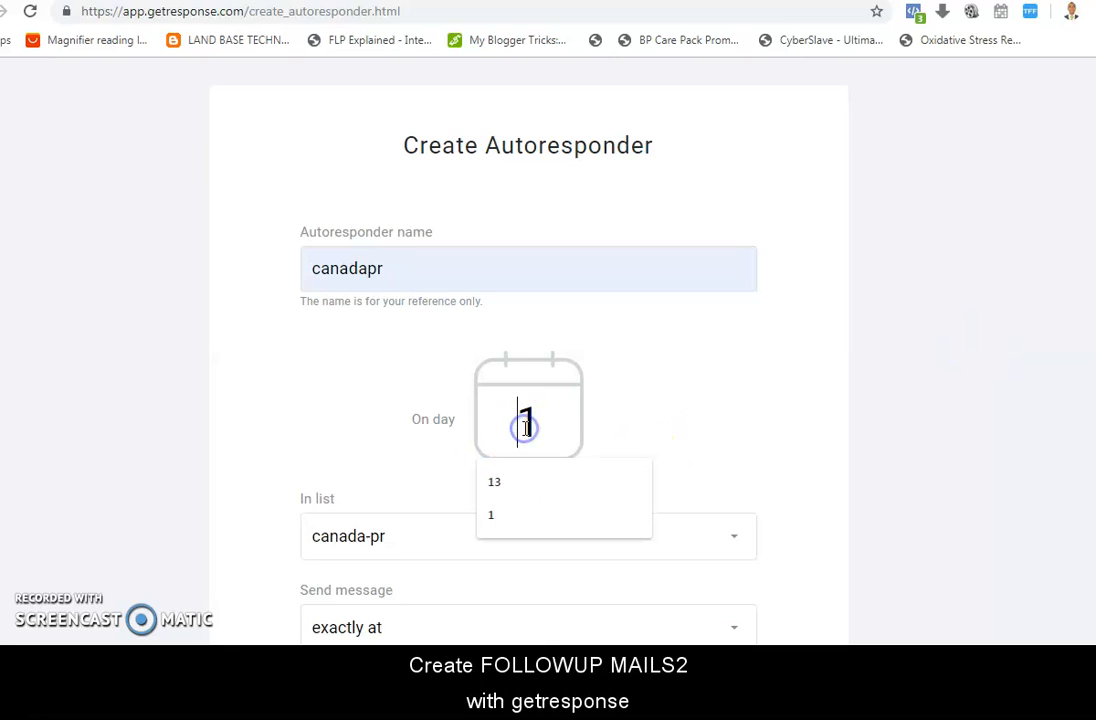
{"action": "left_click", "coordinate": [729, 417]}
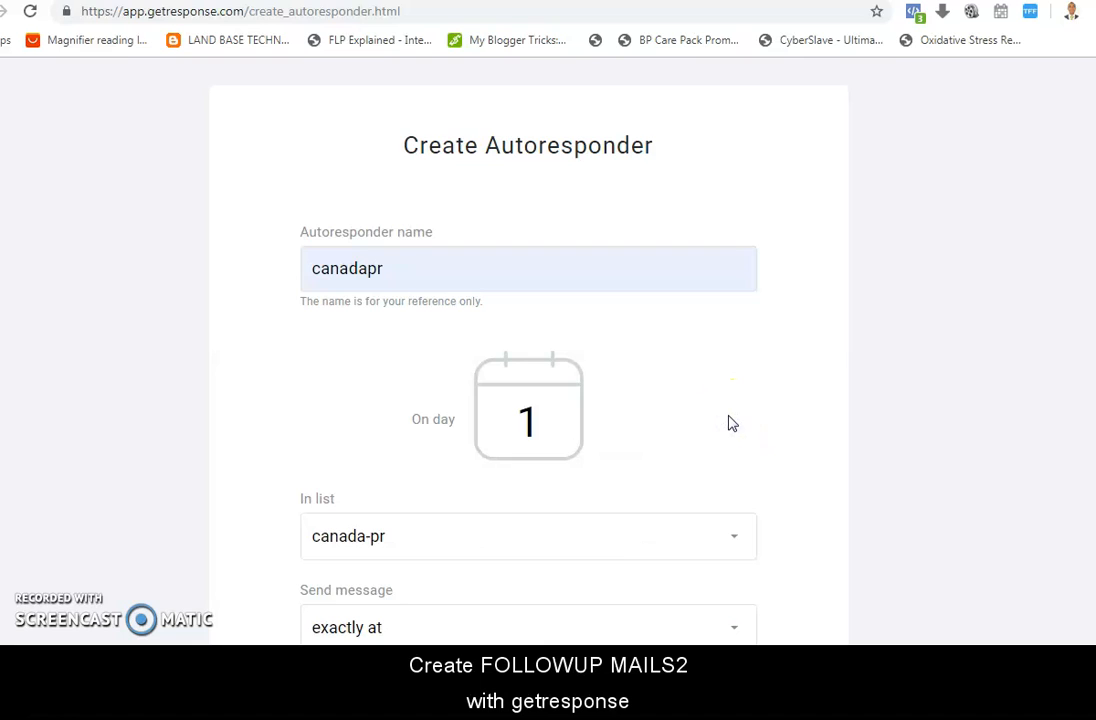
{"action": "scroll", "coordinate": [731, 423], "scroll_direction": "down", "scroll_amount": 2}
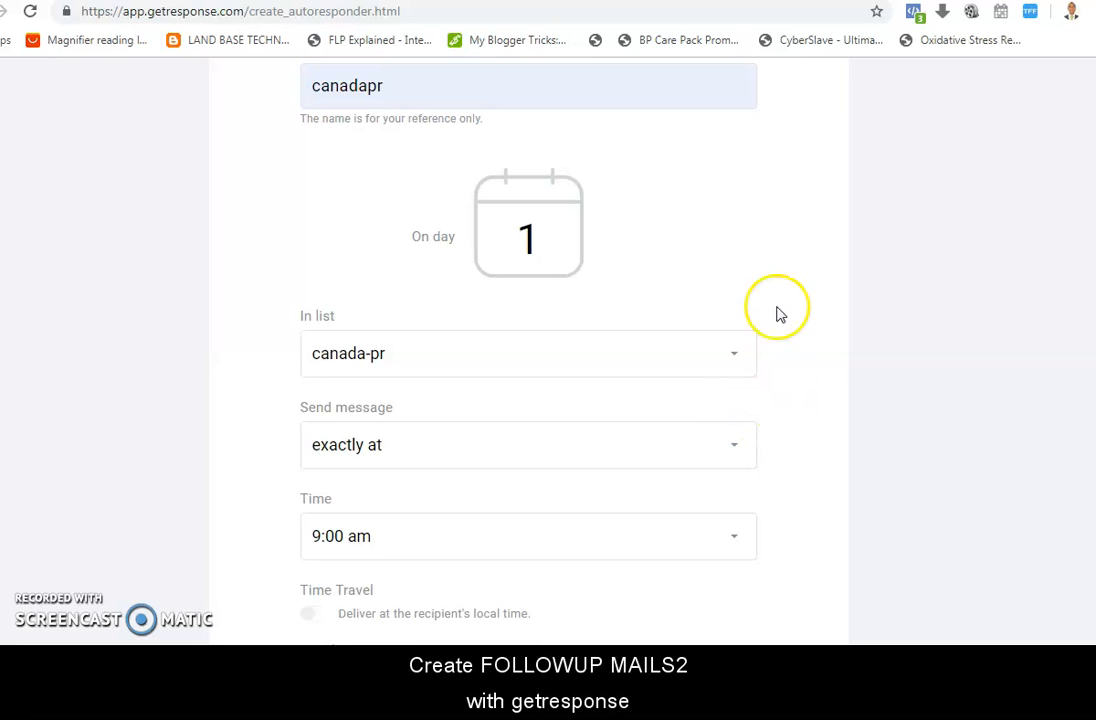
{"action": "scroll", "coordinate": [779, 274], "scroll_direction": "up", "scroll_amount": 2}
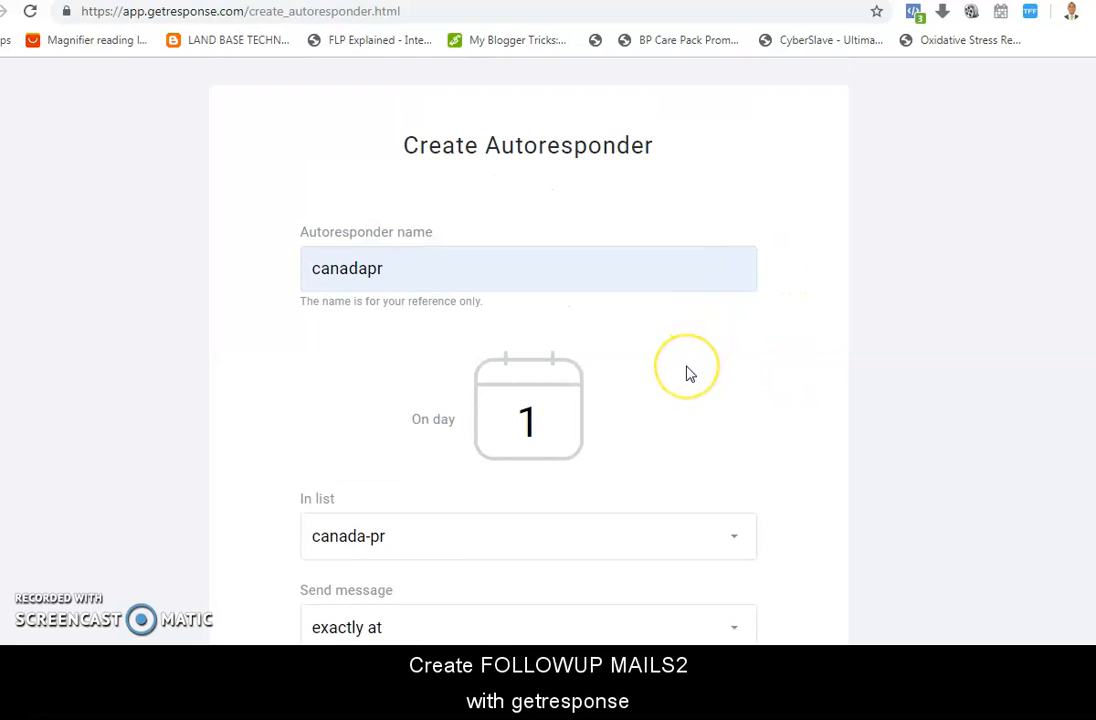
{"action": "left_click", "coordinate": [469, 269]}
{"action": "scroll", "coordinate": [650, 378], "scroll_direction": "down", "scroll_amount": 1}
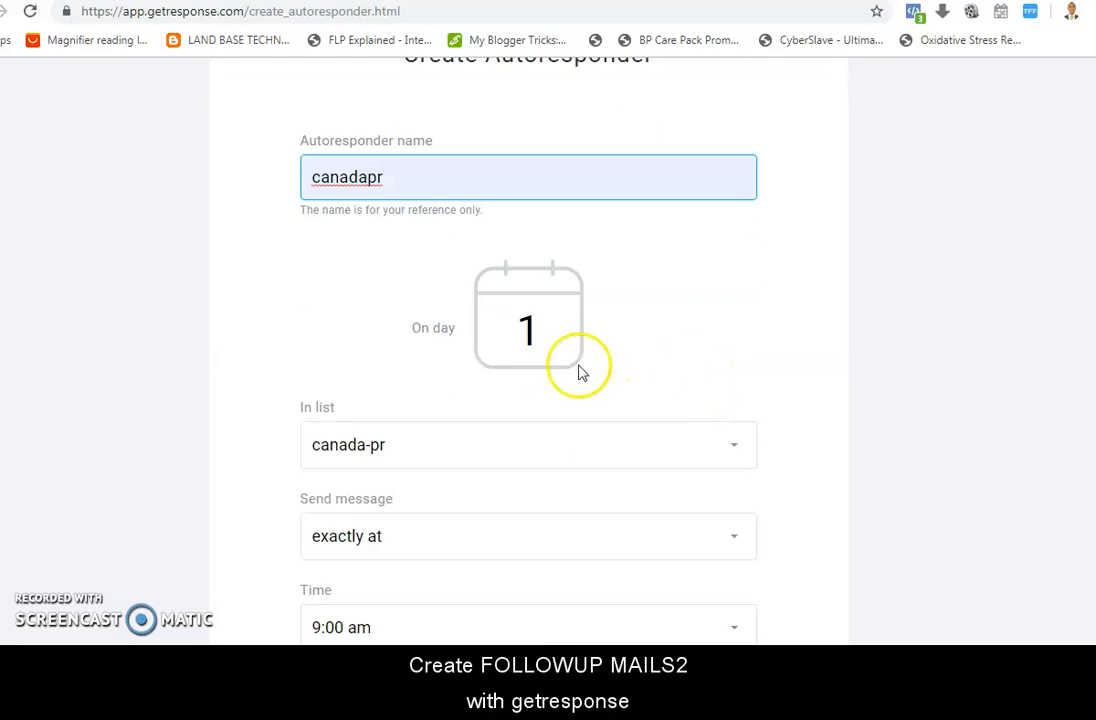
{"action": "left_click", "coordinate": [506, 325]}
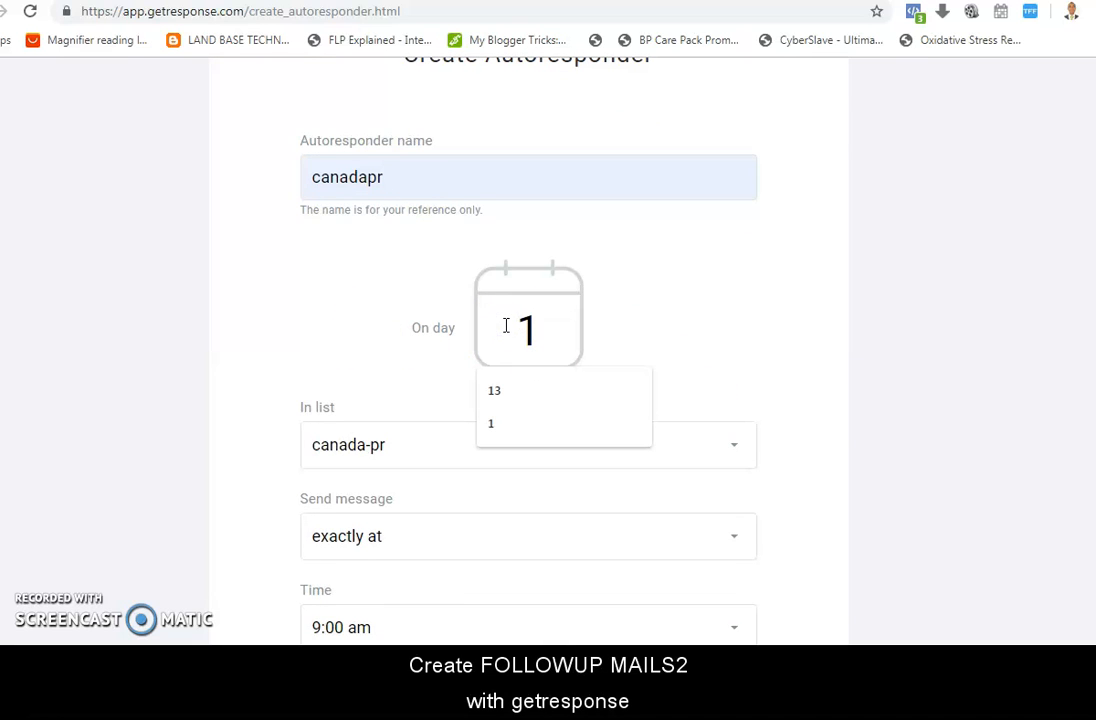
{"action": "left_click", "coordinate": [751, 355]}
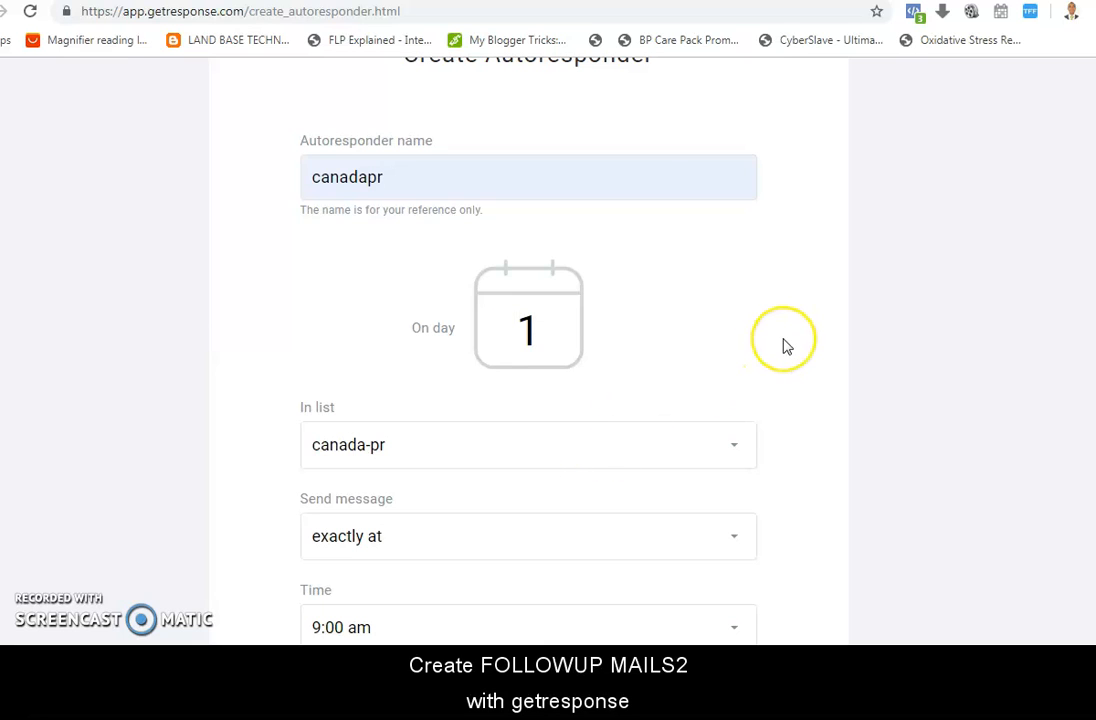
{"action": "scroll", "coordinate": [783, 342], "scroll_direction": "down", "scroll_amount": 3}
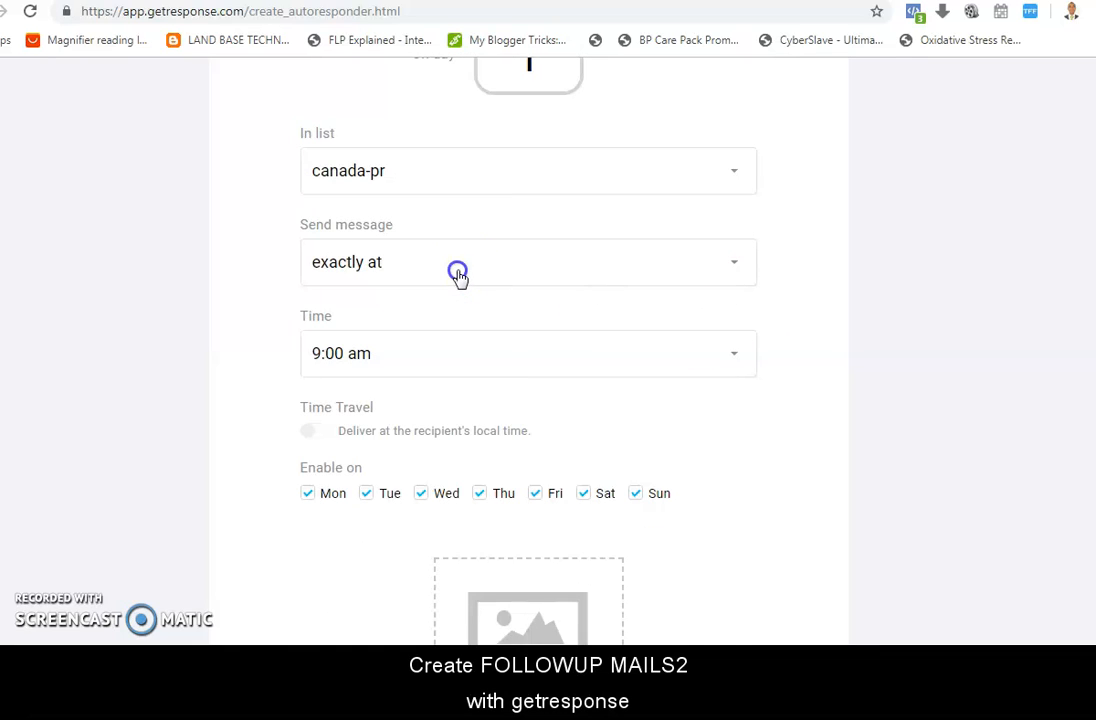
Step: Examine the Send message timing options, keep "exactly at" selected, and check the delivery time setting
{"action": "left_click", "coordinate": [458, 277]}
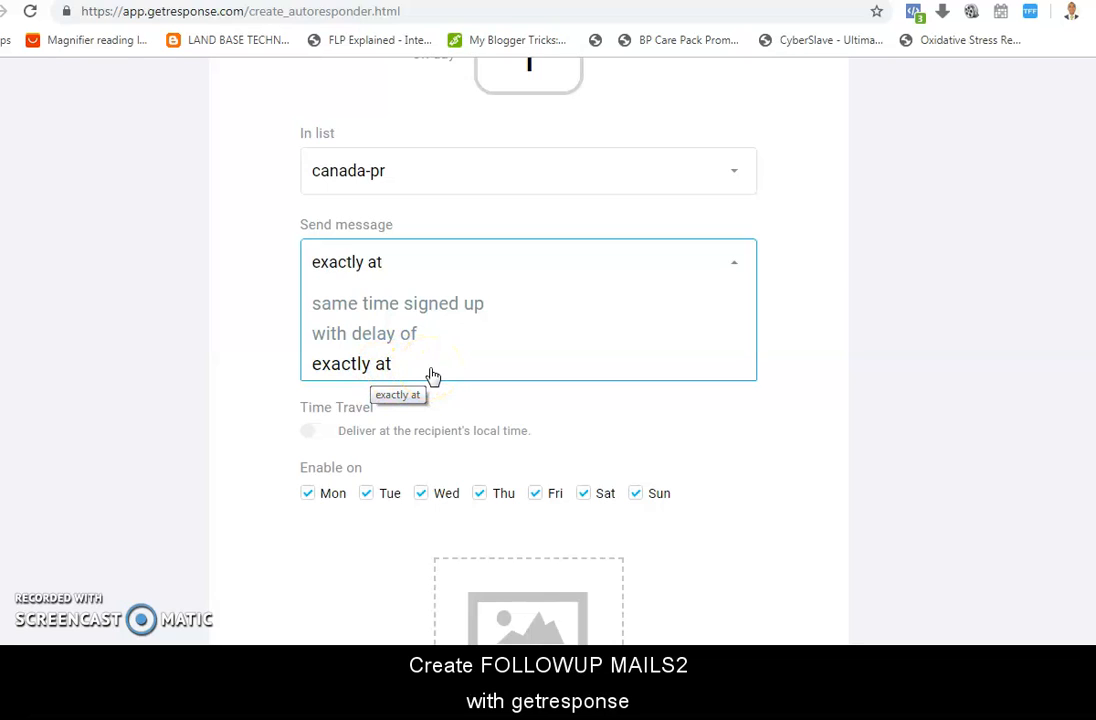
{"action": "left_click", "coordinate": [496, 382]}
{"action": "left_click", "coordinate": [452, 325]}
{"action": "key", "text": "alt+Tab"}
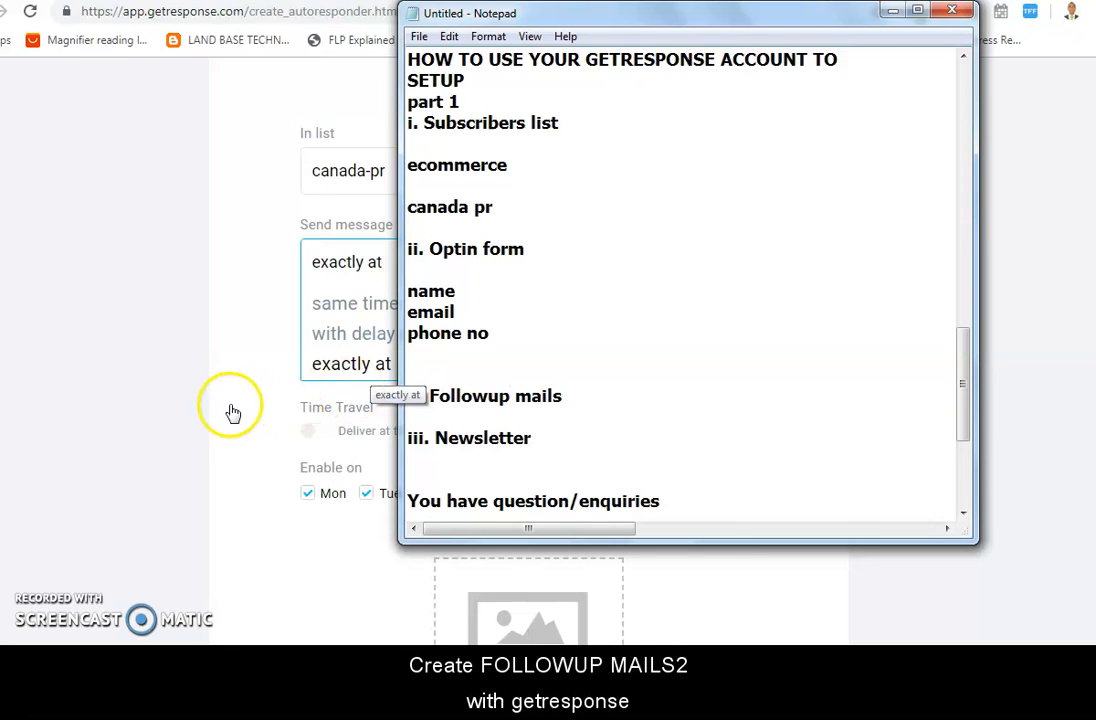
{"action": "key", "text": "alt+Tab"}
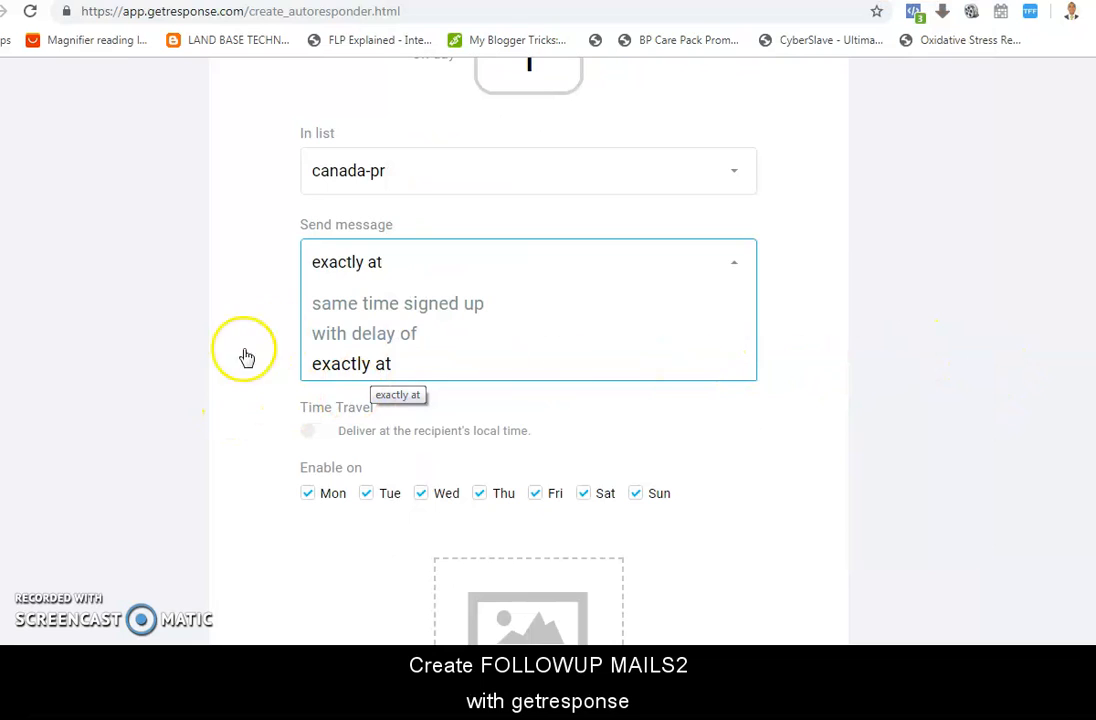
{"action": "left_click", "coordinate": [397, 372]}
{"action": "left_click", "coordinate": [872, 439]}
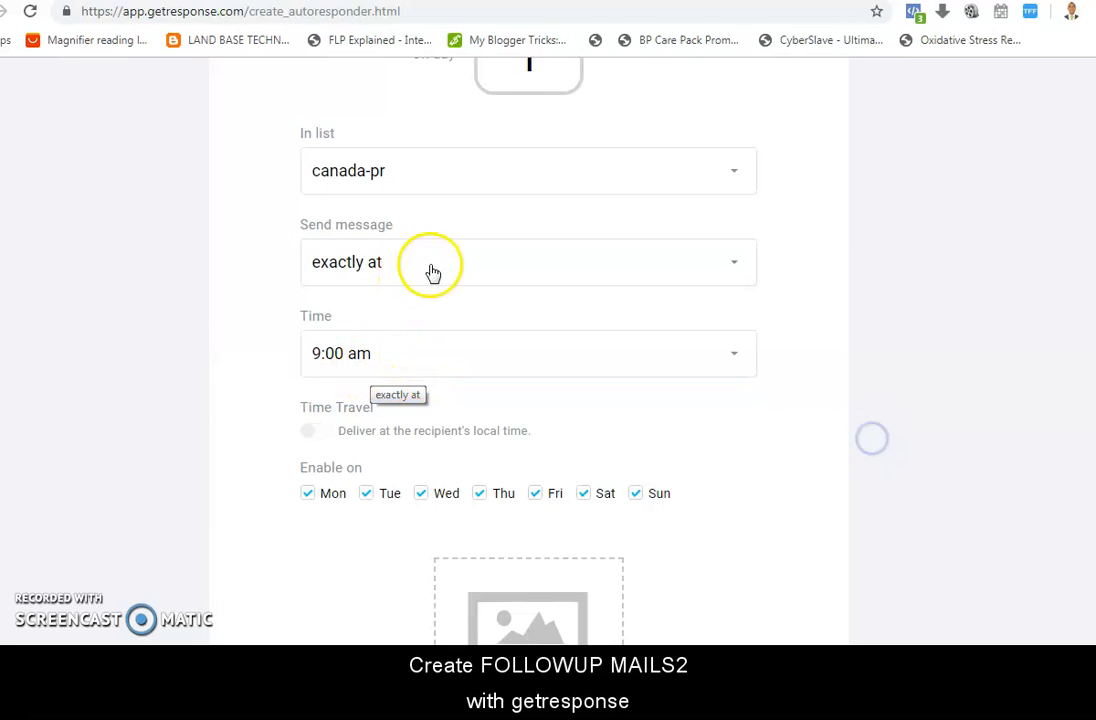
{"action": "left_click", "coordinate": [350, 368]}
{"action": "left_click", "coordinate": [362, 366]}
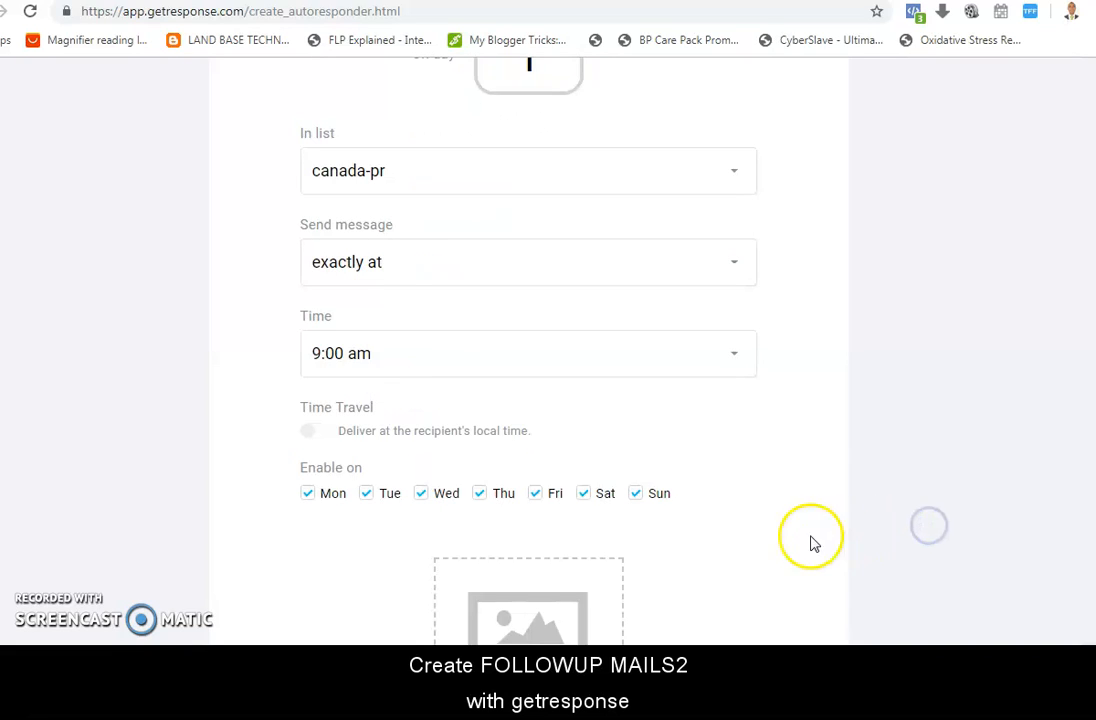
Step: Start creating a new email for the autoresponder
{"action": "scroll", "coordinate": [880, 430], "scroll_direction": "down", "scroll_amount": 4}
{"action": "scroll", "coordinate": [528, 350], "scroll_direction": "down", "scroll_amount": 1}
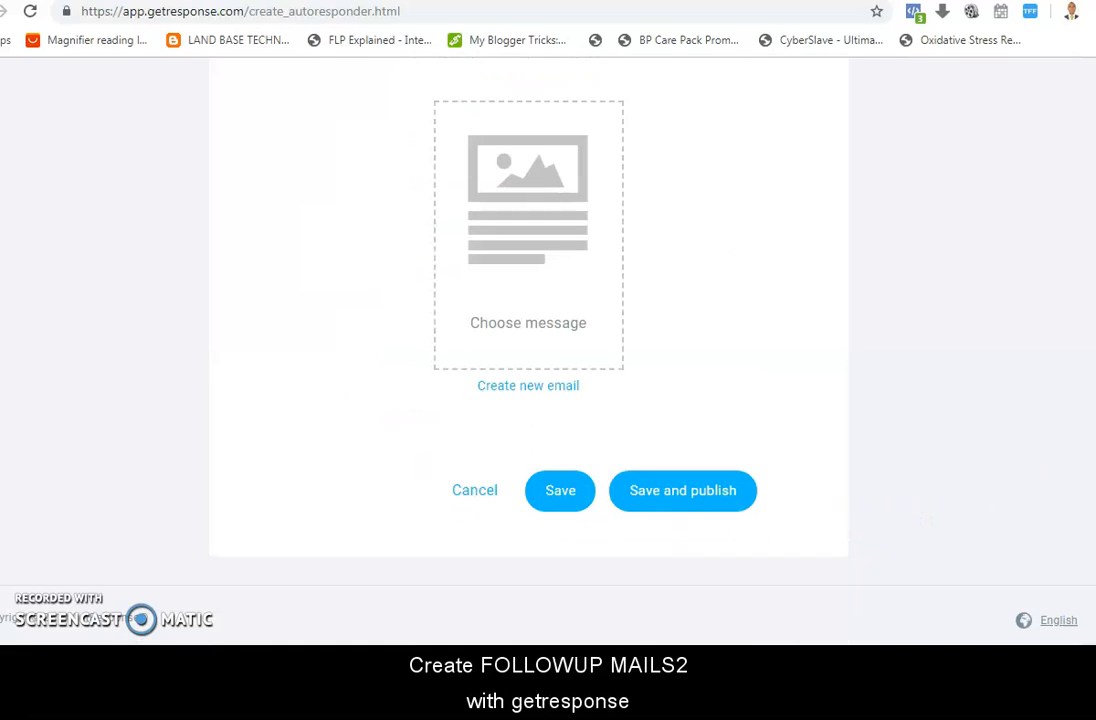
{"action": "left_click", "coordinate": [507, 388]}
{"action": "left_click", "coordinate": [504, 386]}
{"action": "left_click", "coordinate": [530, 385]}
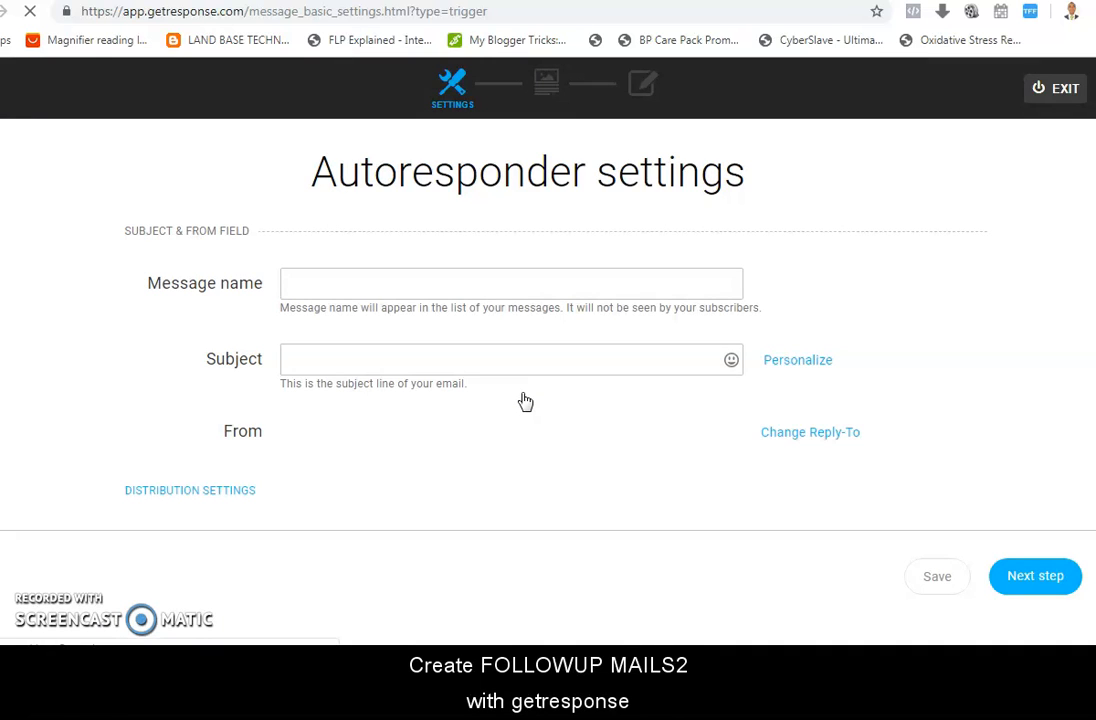
Step: Name the autoresponder message "canada pr"
{"action": "left_click", "coordinate": [290, 282]}
{"action": "left_click", "coordinate": [290, 282]}
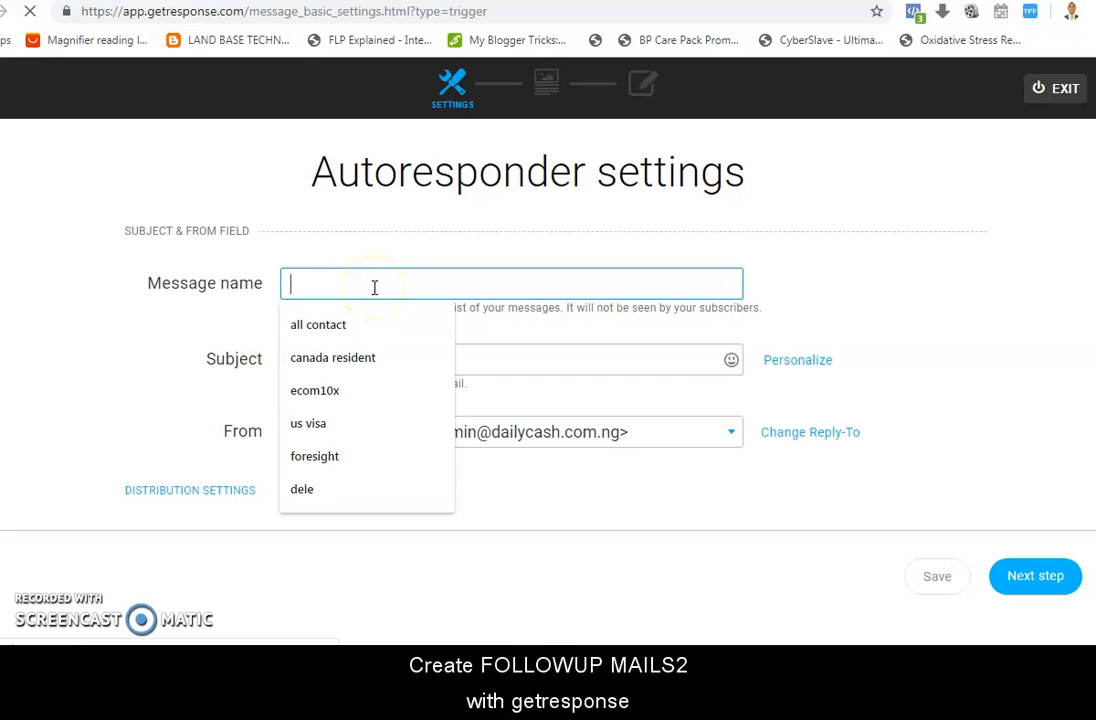
{"action": "type", "text": "cada"}
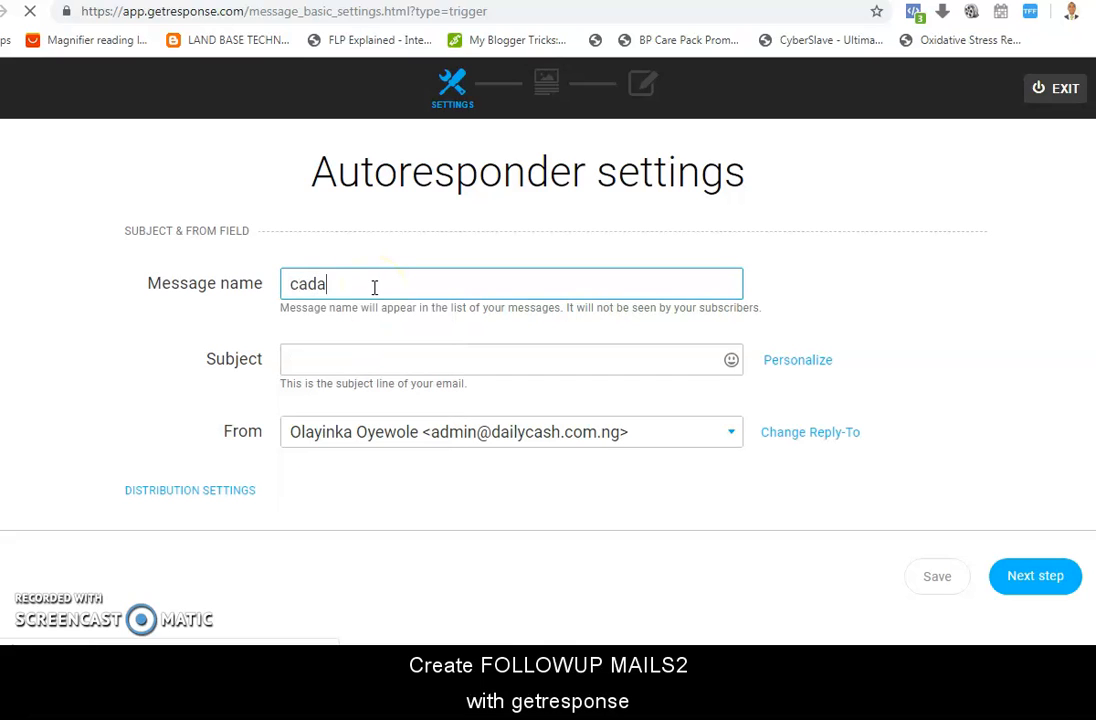
{"action": "key", "text": "BackSpace"}
{"action": "key", "text": "BackSpace"}
{"action": "left_click", "coordinate": [343, 366]}
Step: Copy the Email 2 subject "Have you watched the Canada video?" from the Notepad follow-up file into the message's Subject and proceed to template selection
{"action": "left_click", "coordinate": [350, 362]}
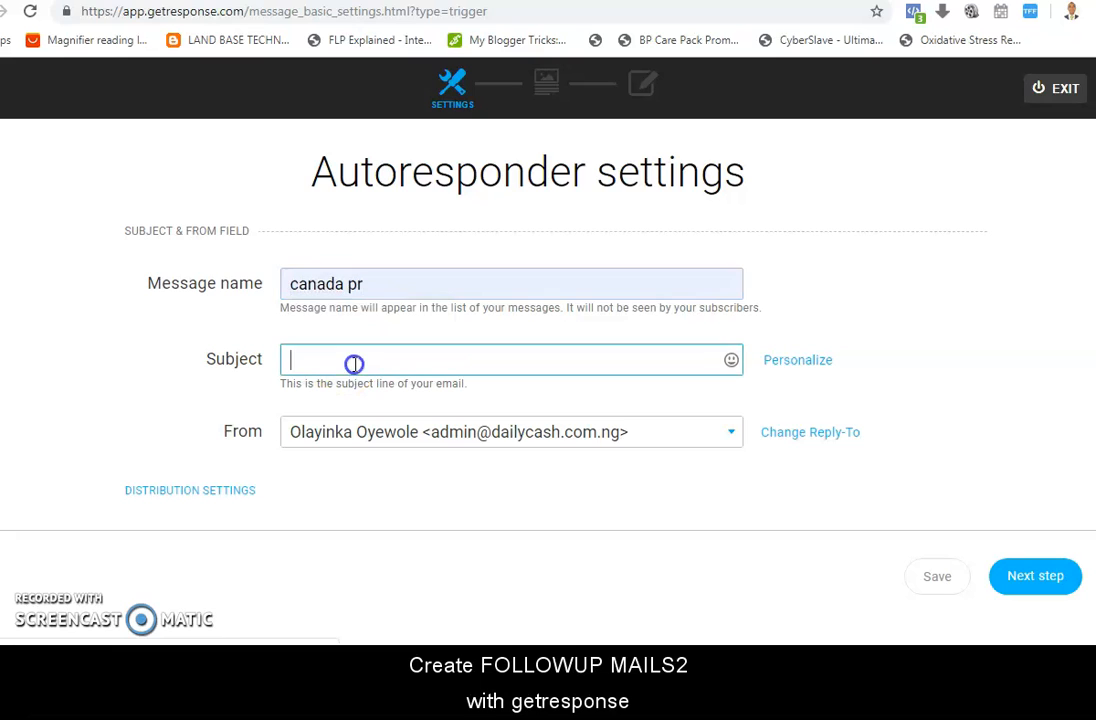
{"action": "left_click", "coordinate": [310, 356]}
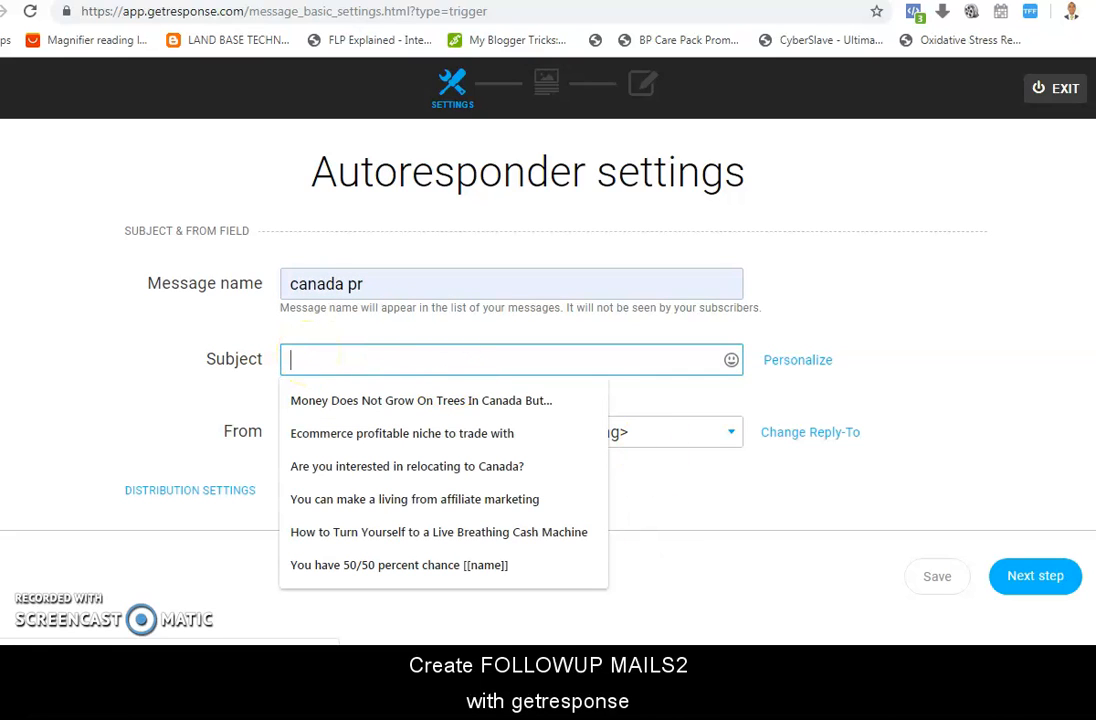
{"action": "mouse_move", "coordinate": [502, 662]}
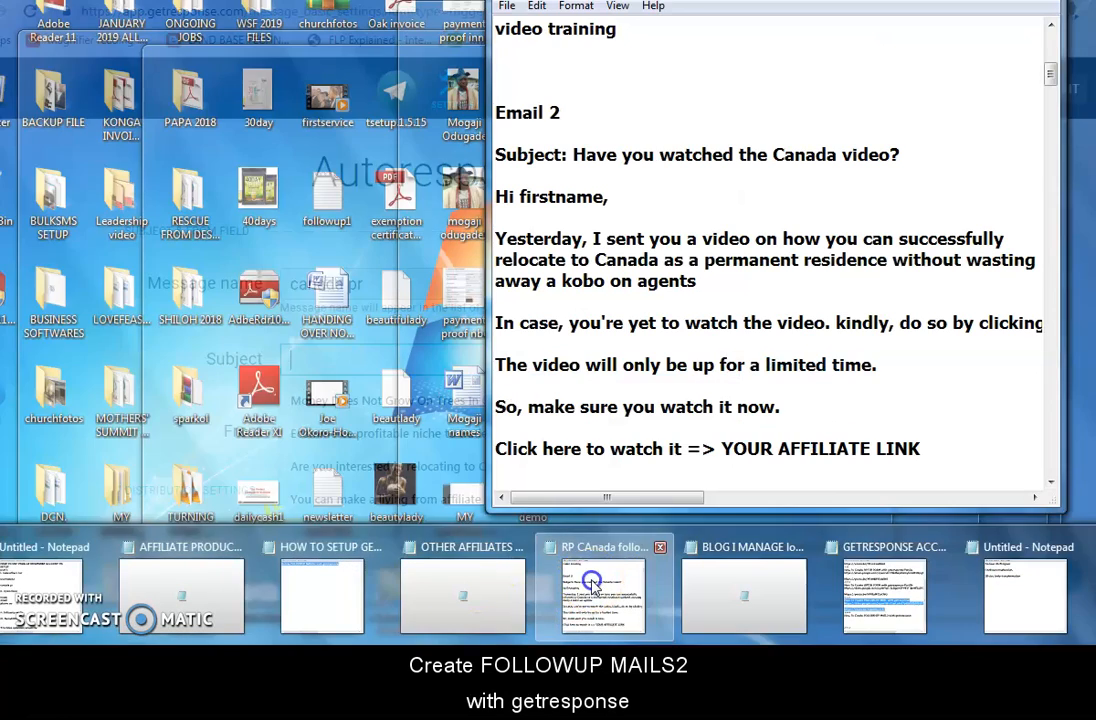
{"action": "left_click", "coordinate": [589, 584]}
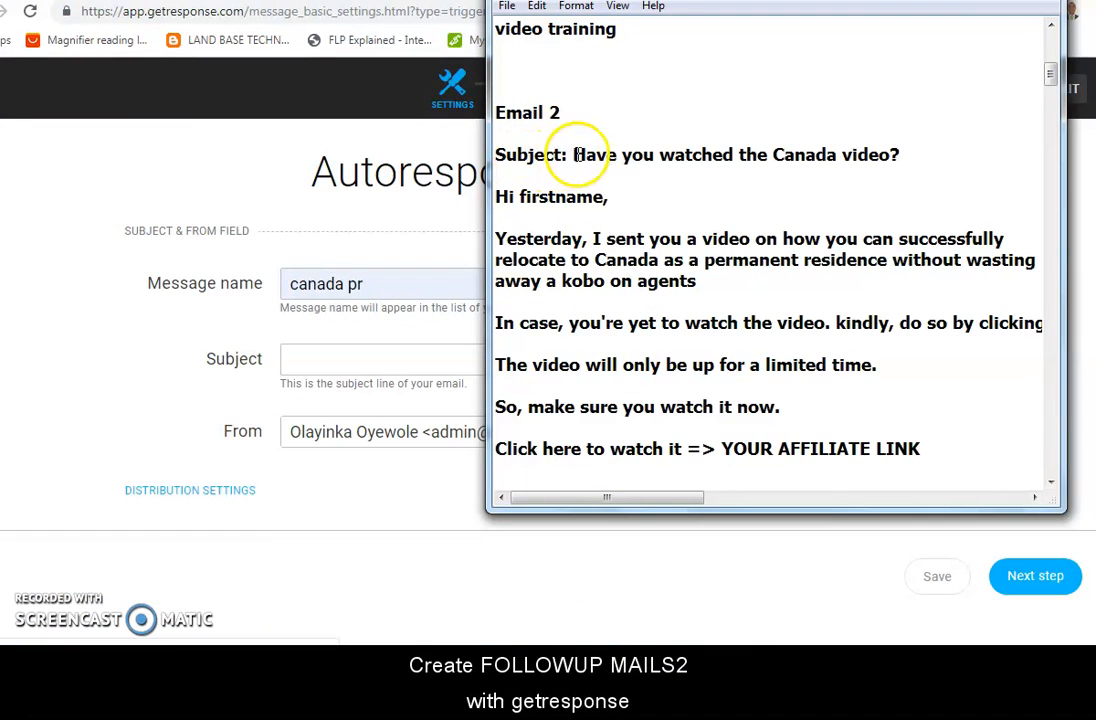
{"action": "left_click_drag", "start_coordinate": [575, 155], "coordinate": [905, 161]}
{"action": "key", "text": "ctrl+c"}
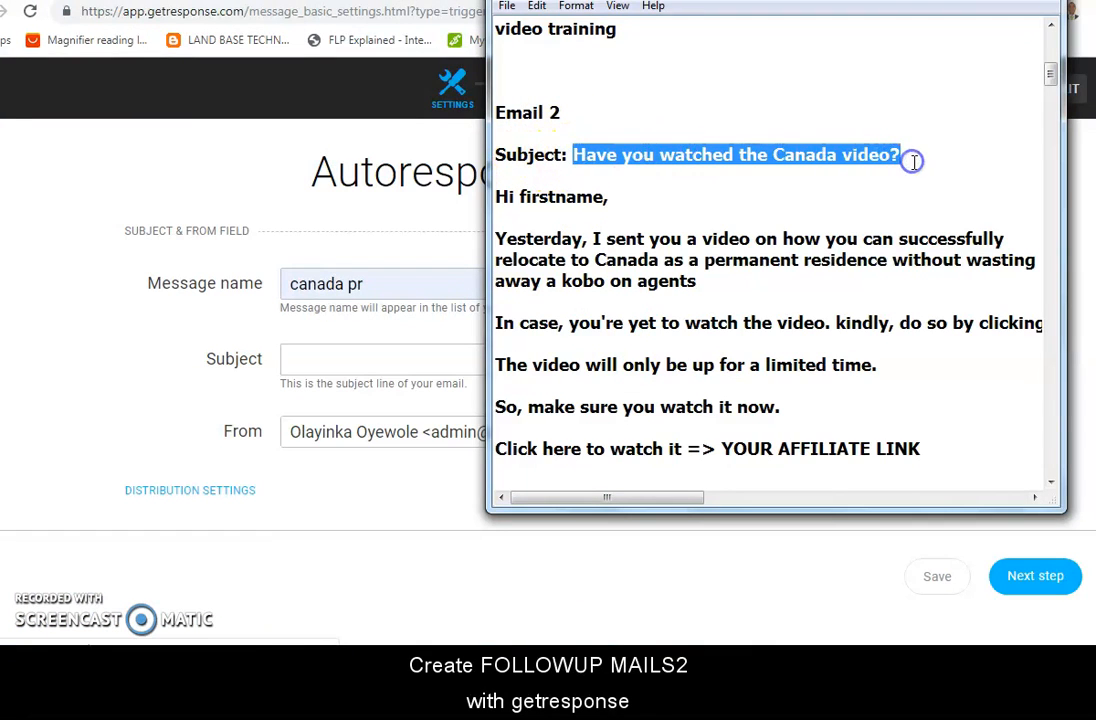
{"action": "left_click", "coordinate": [454, 362]}
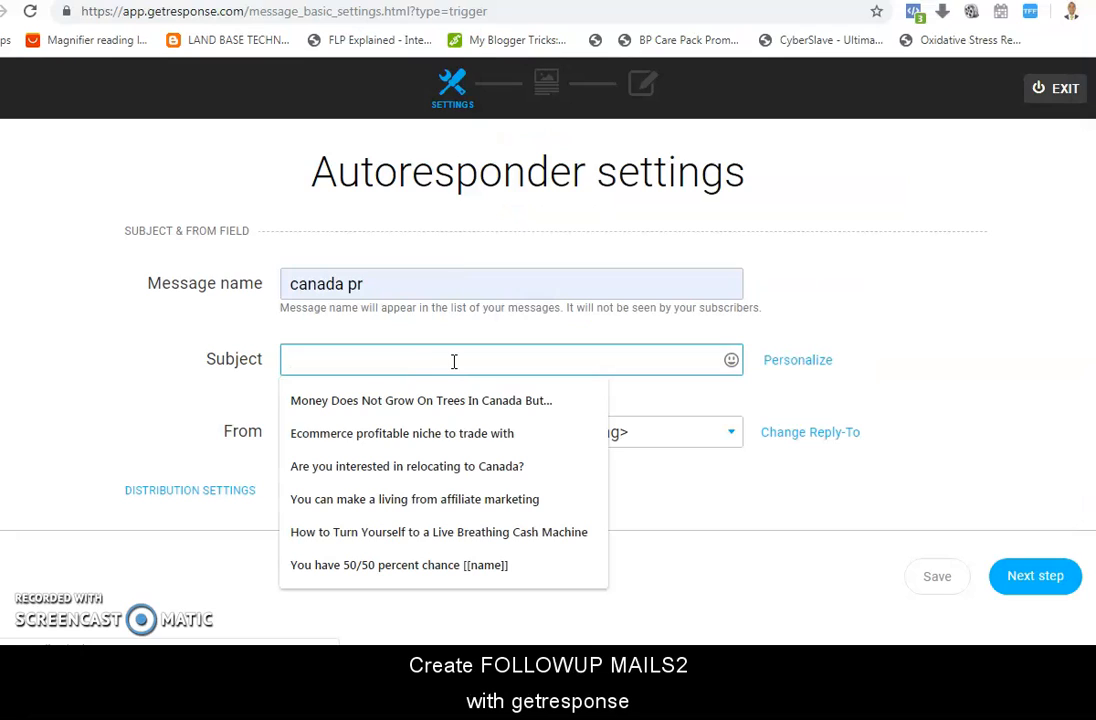
{"action": "key", "text": "ctrl+v"}
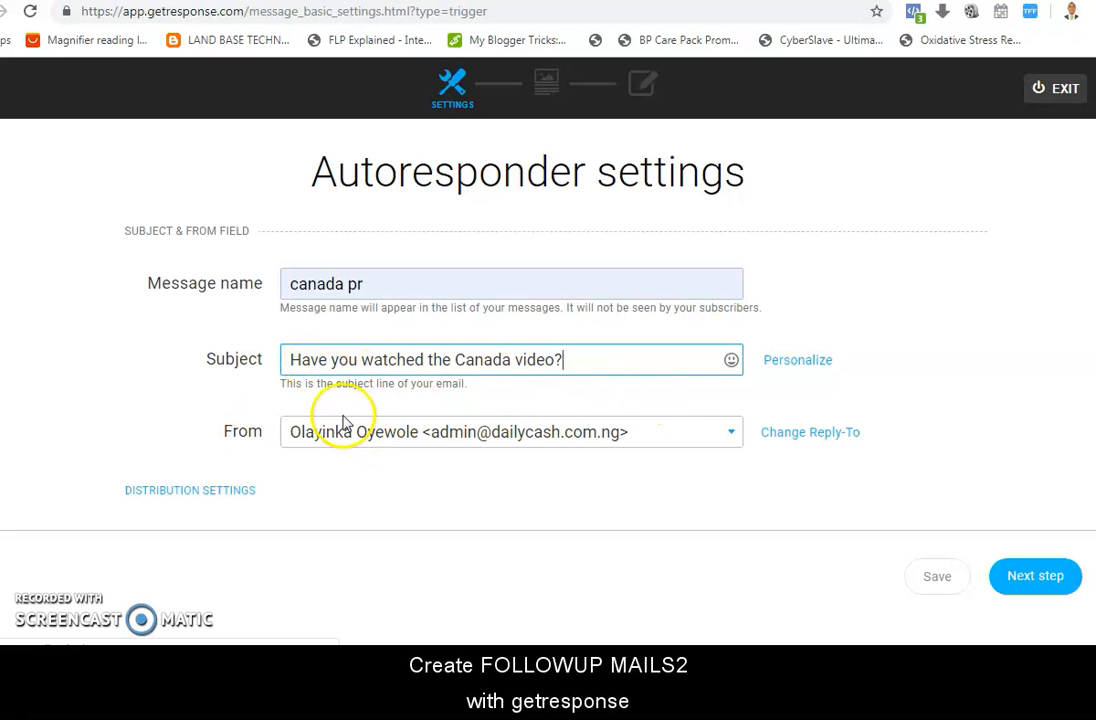
{"action": "left_click", "coordinate": [1002, 583]}
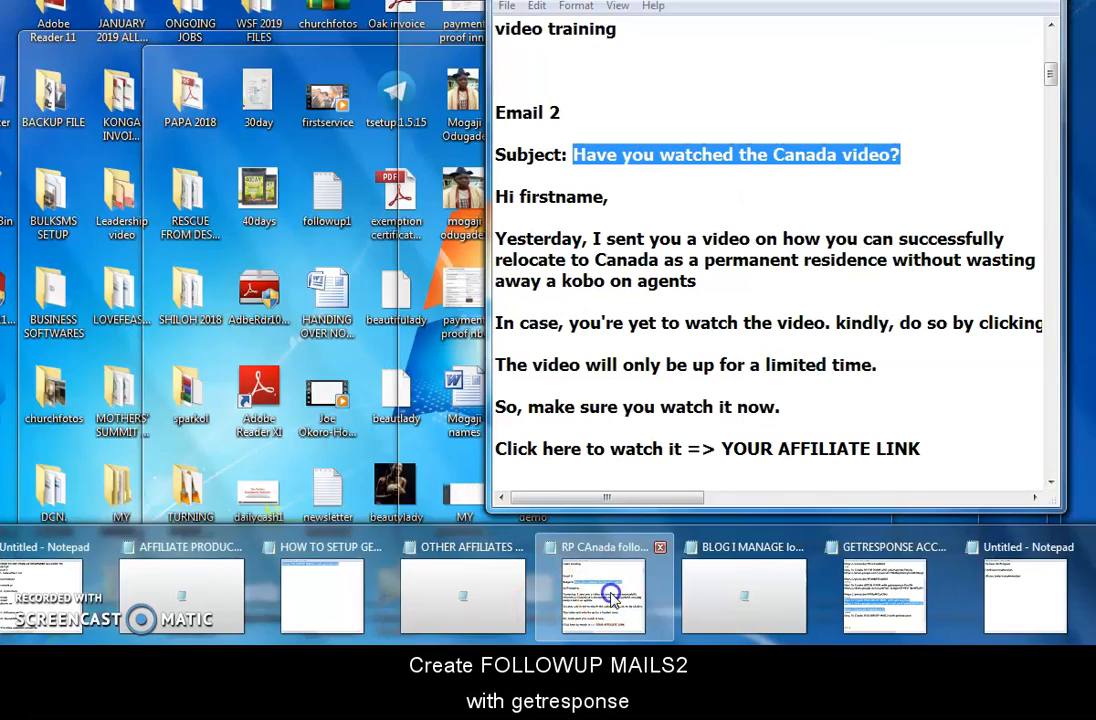
Step: Copy the full Email 2 body, from "Hi firstname," through "Your name", from the Notepad follow-up file
{"action": "left_click", "coordinate": [610, 596]}
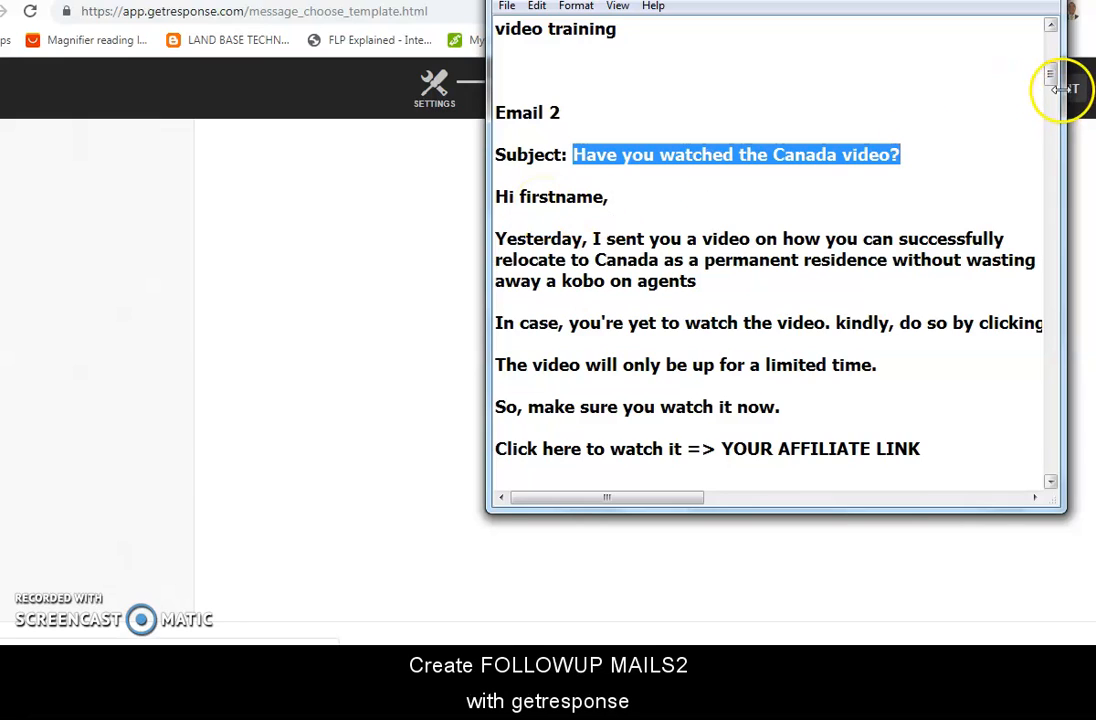
{"action": "left_click_drag", "start_coordinate": [1052, 78], "coordinate": [1052, 82]}
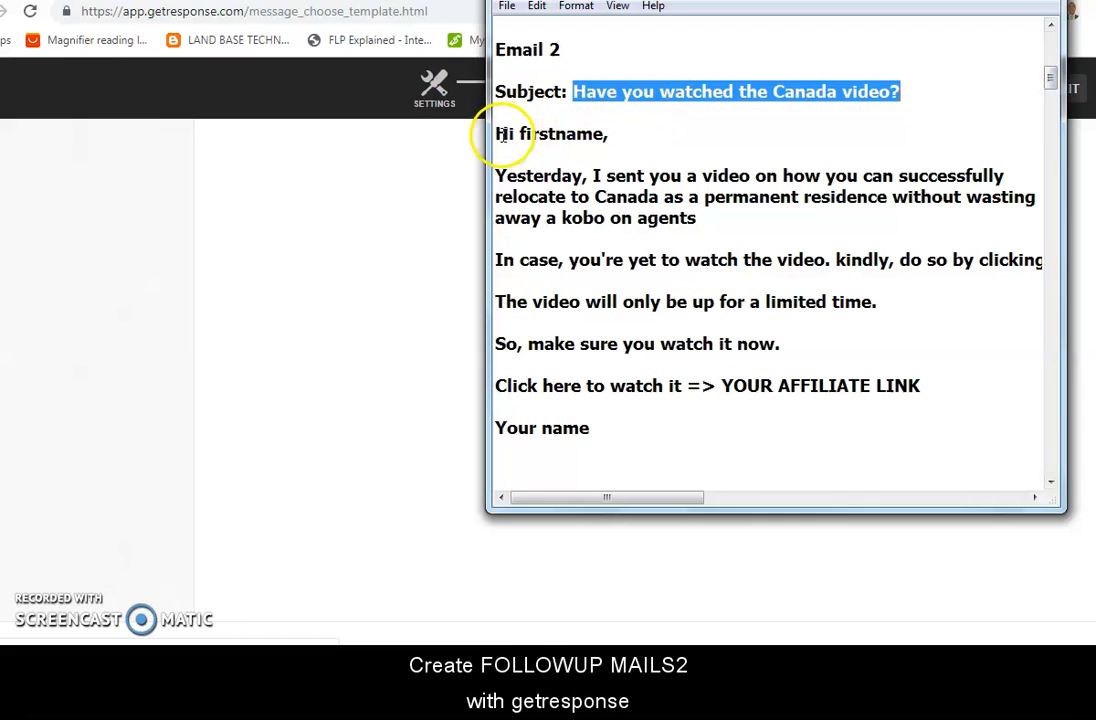
{"action": "left_click_drag", "start_coordinate": [500, 135], "coordinate": [608, 428]}
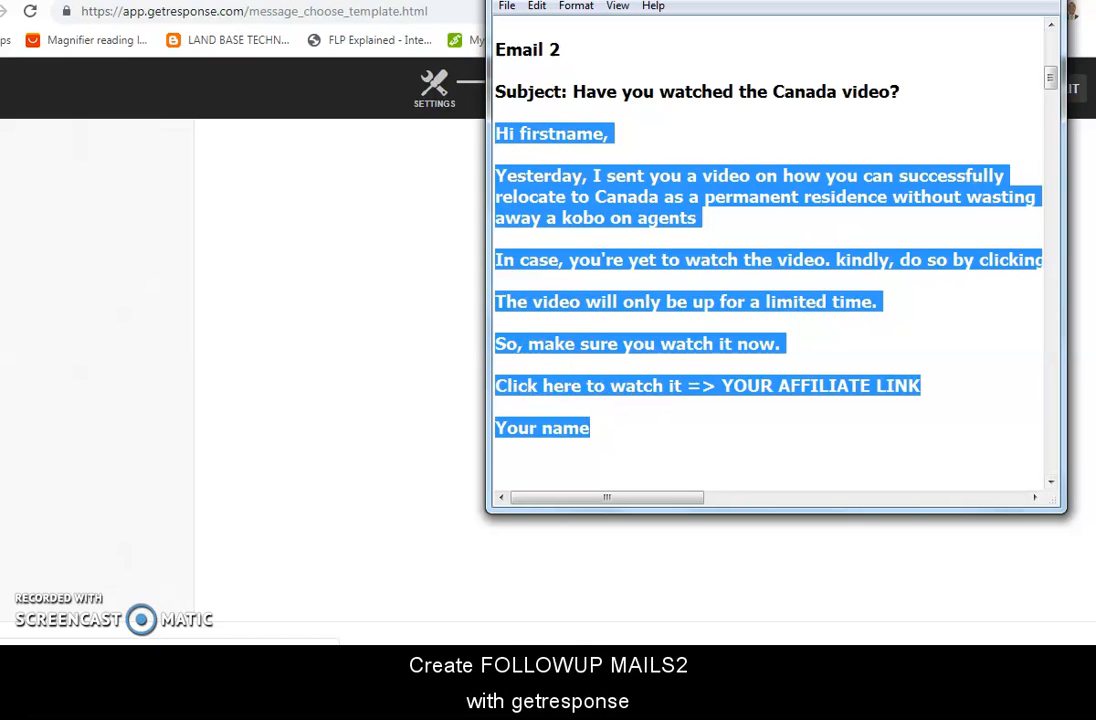
{"action": "left_click", "coordinate": [968, 0]}
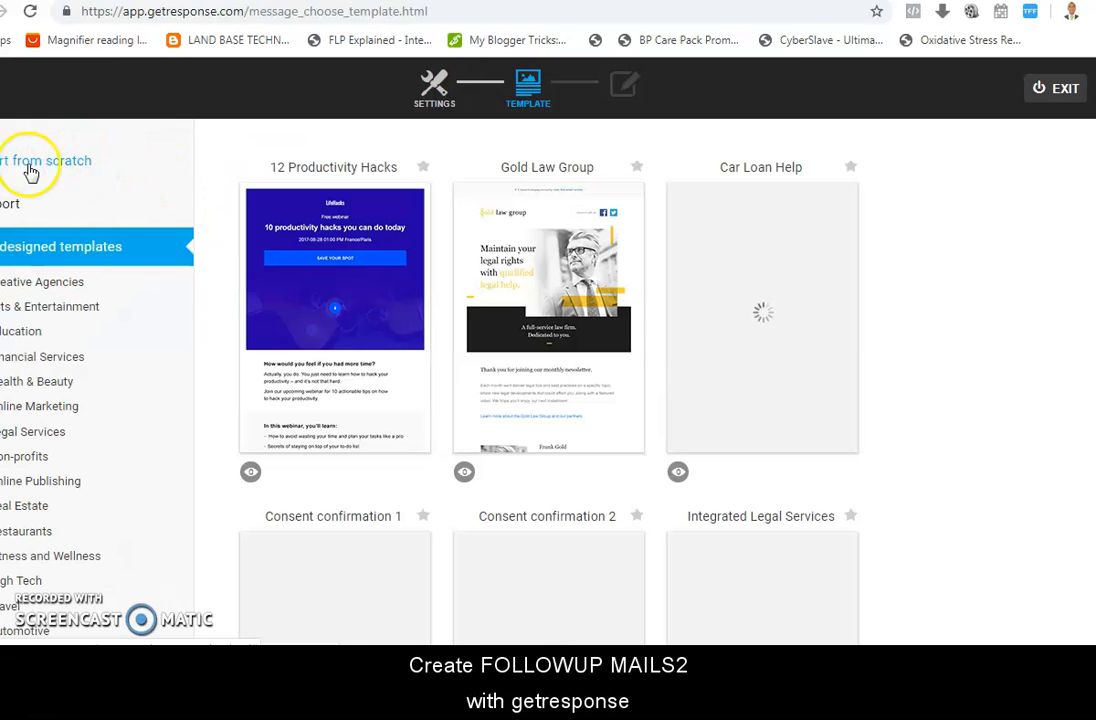
Step: Start the message from scratch with the "1 column-3" template and delete its header image block
{"action": "left_click", "coordinate": [35, 165]}
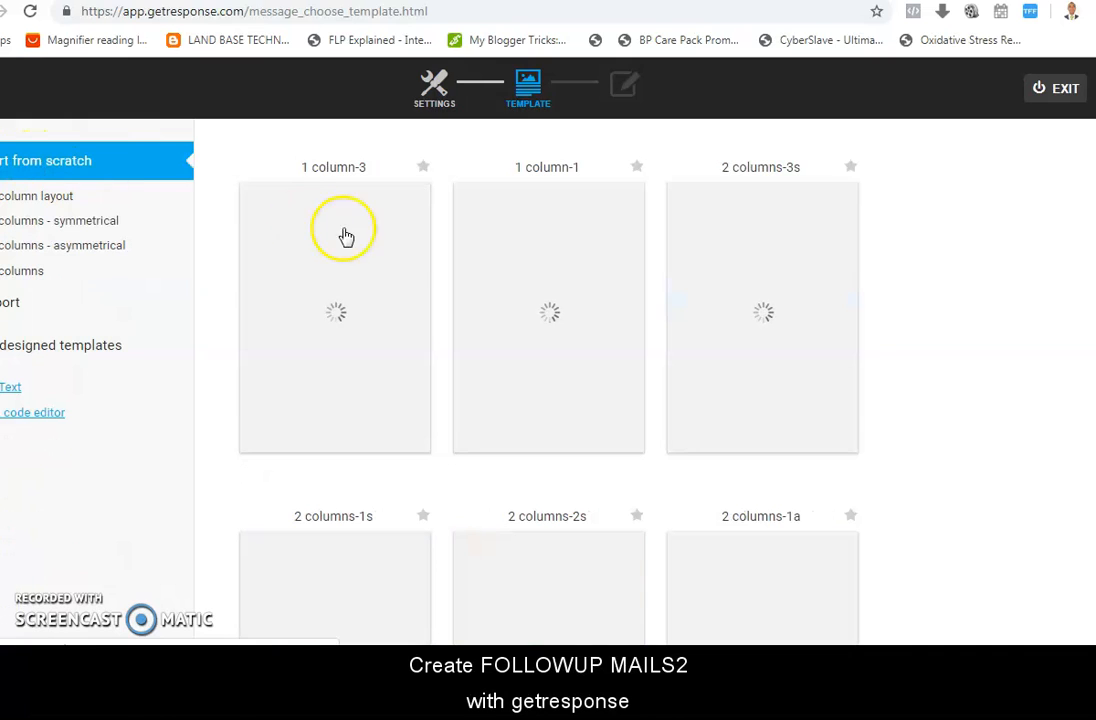
{"action": "mouse_move", "coordinate": [404, 291]}
{"action": "left_click", "coordinate": [373, 316]}
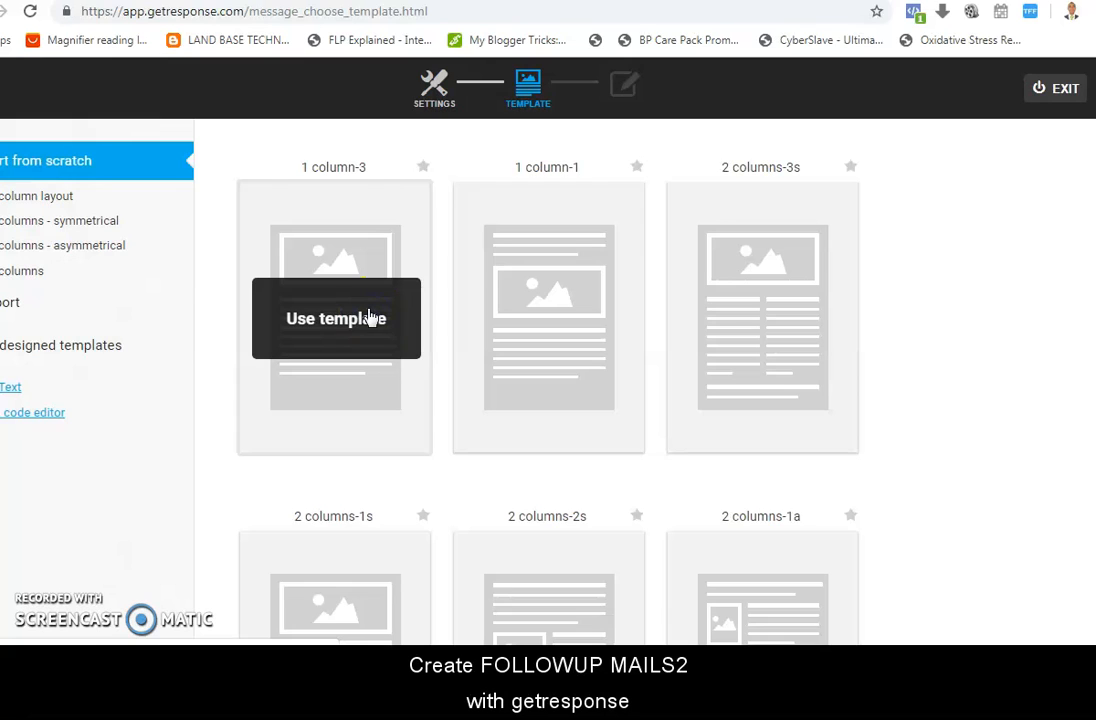
{"action": "left_click", "coordinate": [370, 318]}
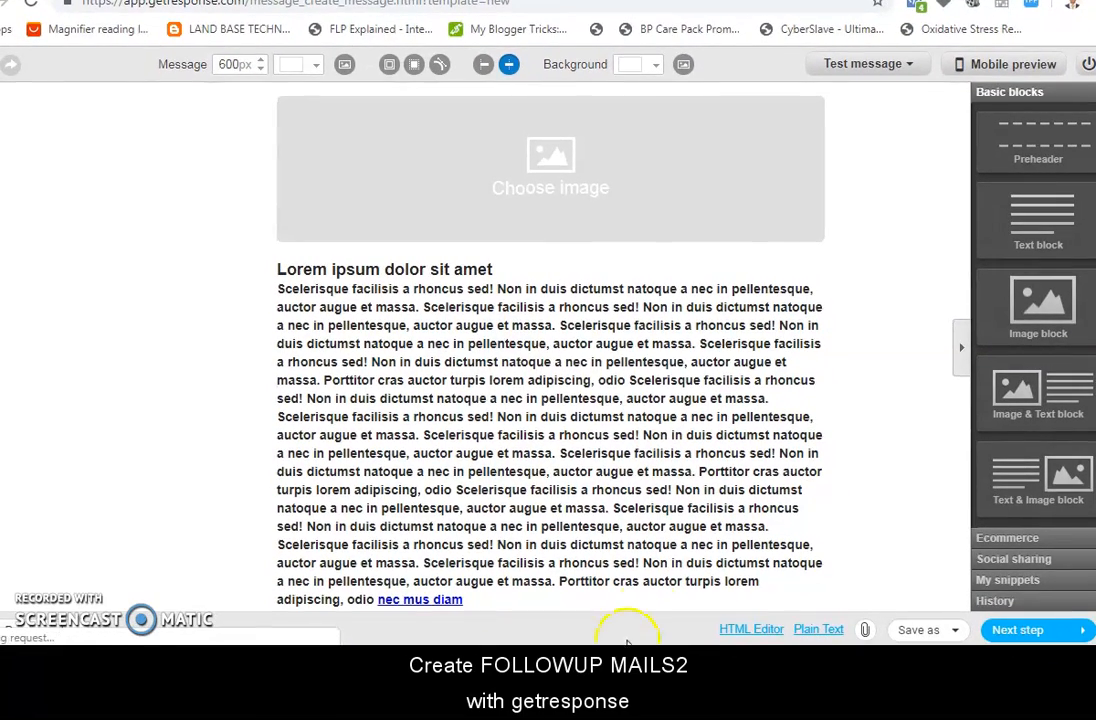
{"action": "left_click", "coordinate": [740, 175]}
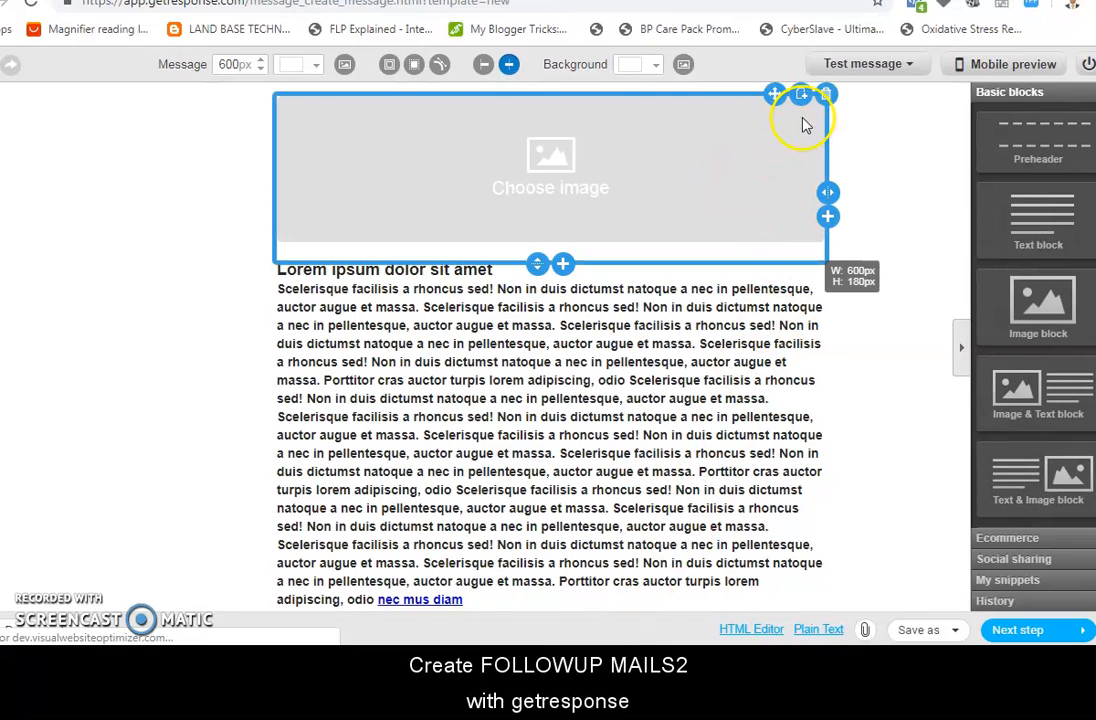
{"action": "left_click", "coordinate": [827, 96]}
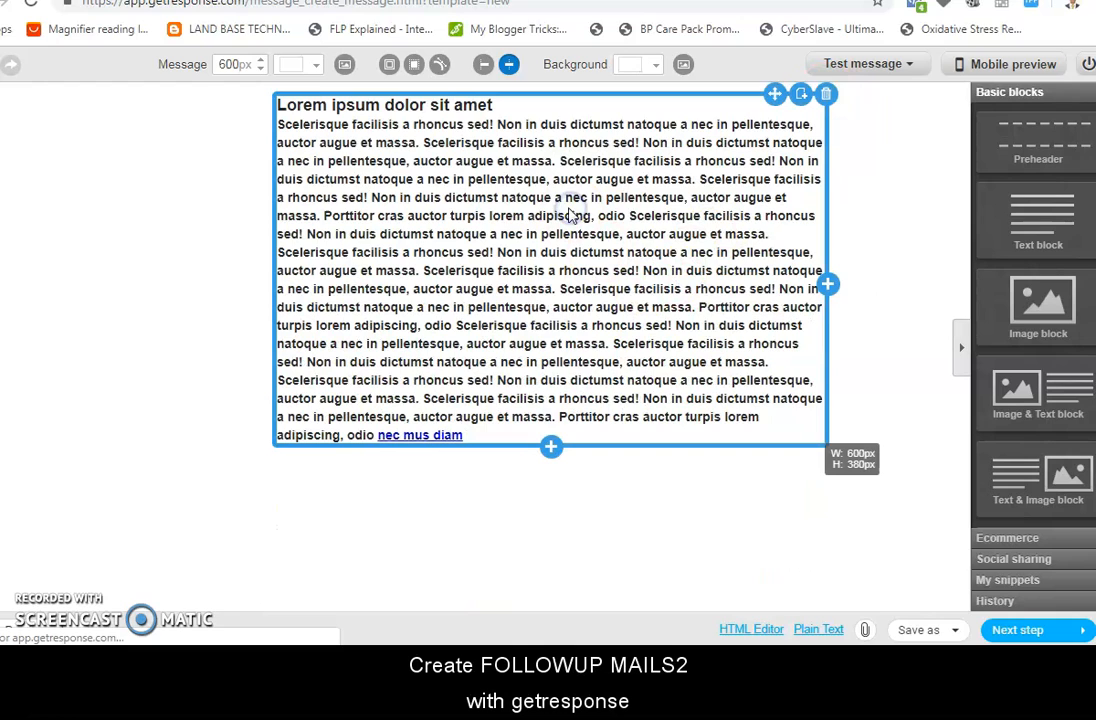
Step: Remove the bold formatting from the placeholder text block and replace all its text with the copied Email 2 body
{"action": "left_click", "coordinate": [515, 200]}
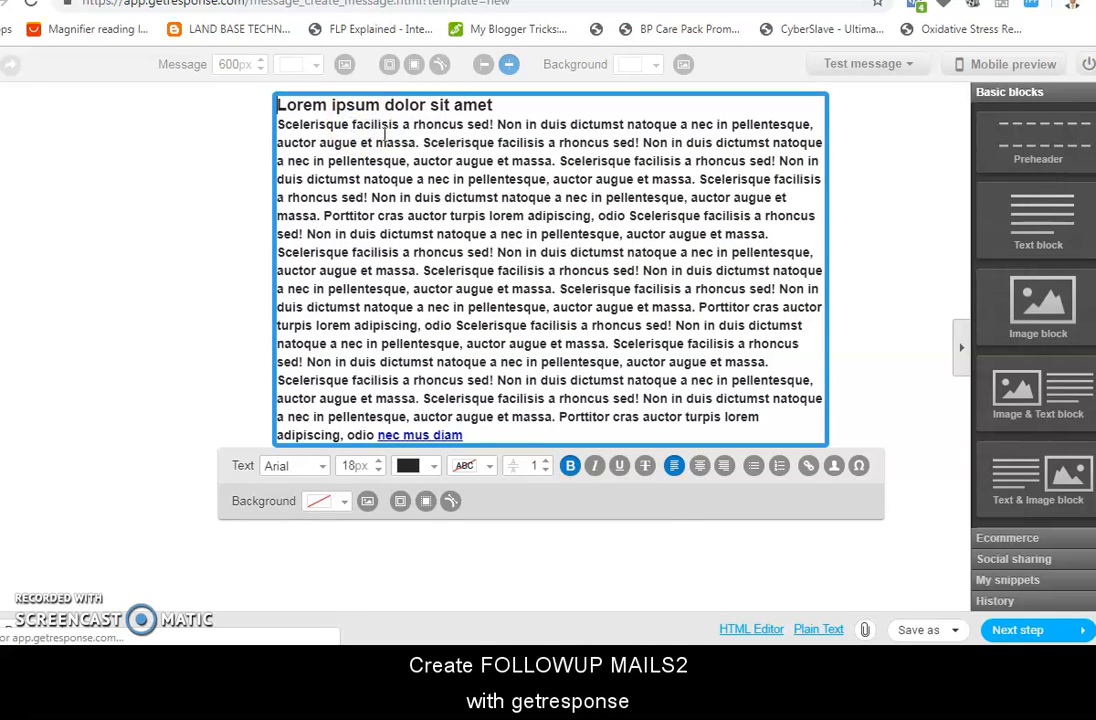
{"action": "key", "text": "ctrl+a"}
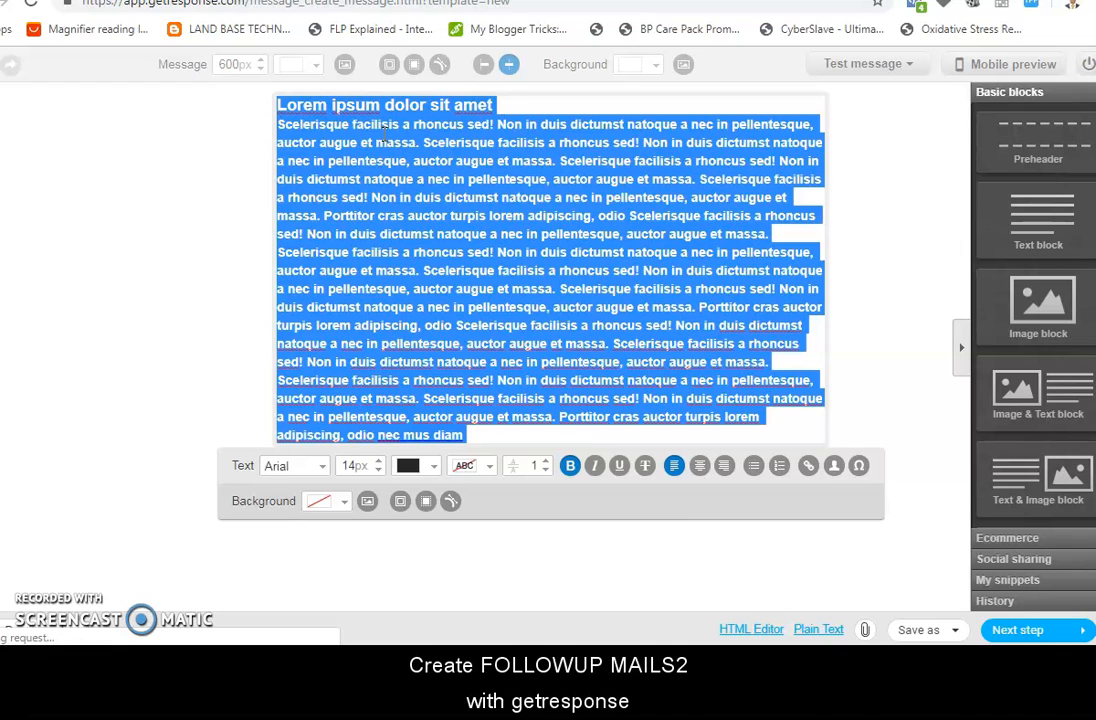
{"action": "key", "text": "ctrl+b"}
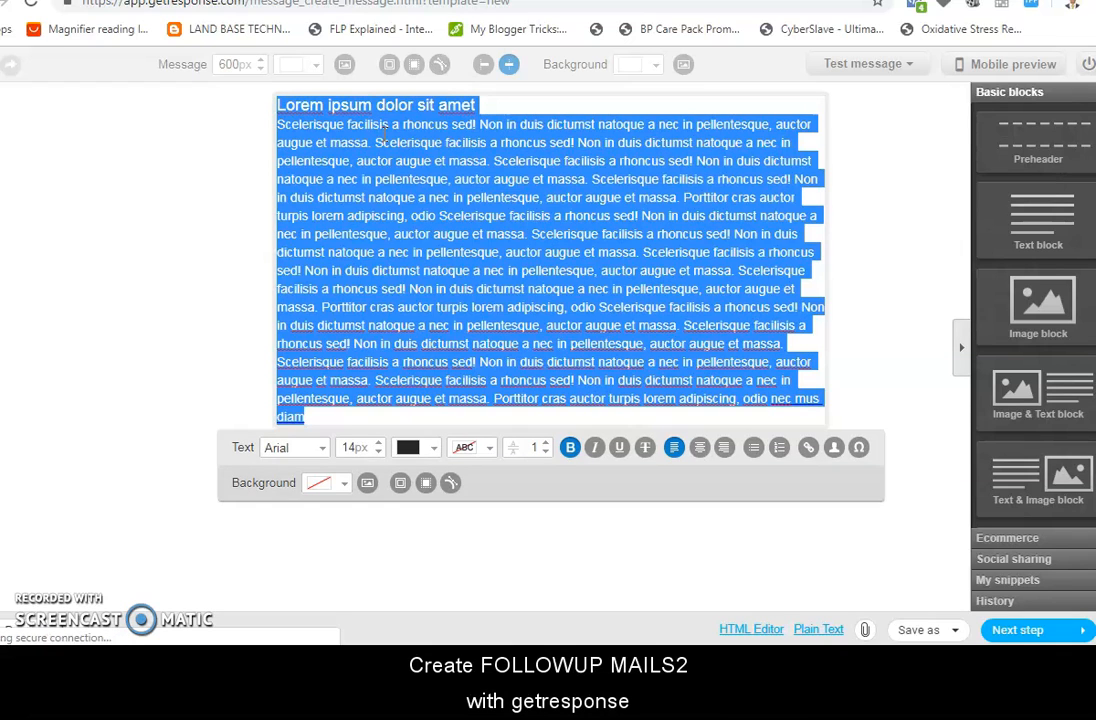
{"action": "type", "text": "Hi firstname,  Yesterday, I sent you a video on how you can successfully relocate to Canada as a permanent residence without wasting away a kobo on agents  In case, you're yet to watch the video. kindly, do so by clicking here  The video will only be up for a limited time.  So, make sure you watch it now.  Click here to watch it => YOUR AFFILIATE LINK  Your name"}
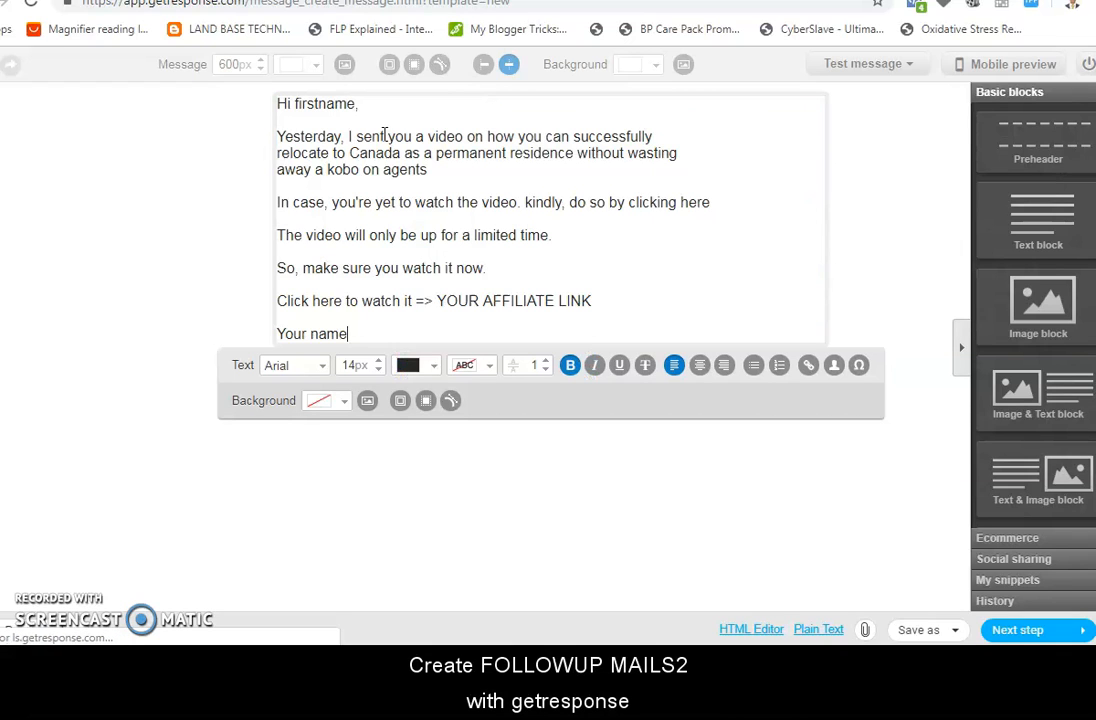
Step: Replace "firstname" in the greeting with the [[firstname]] contact data field, keeping the comma after it
{"action": "left_click", "coordinate": [293, 105]}
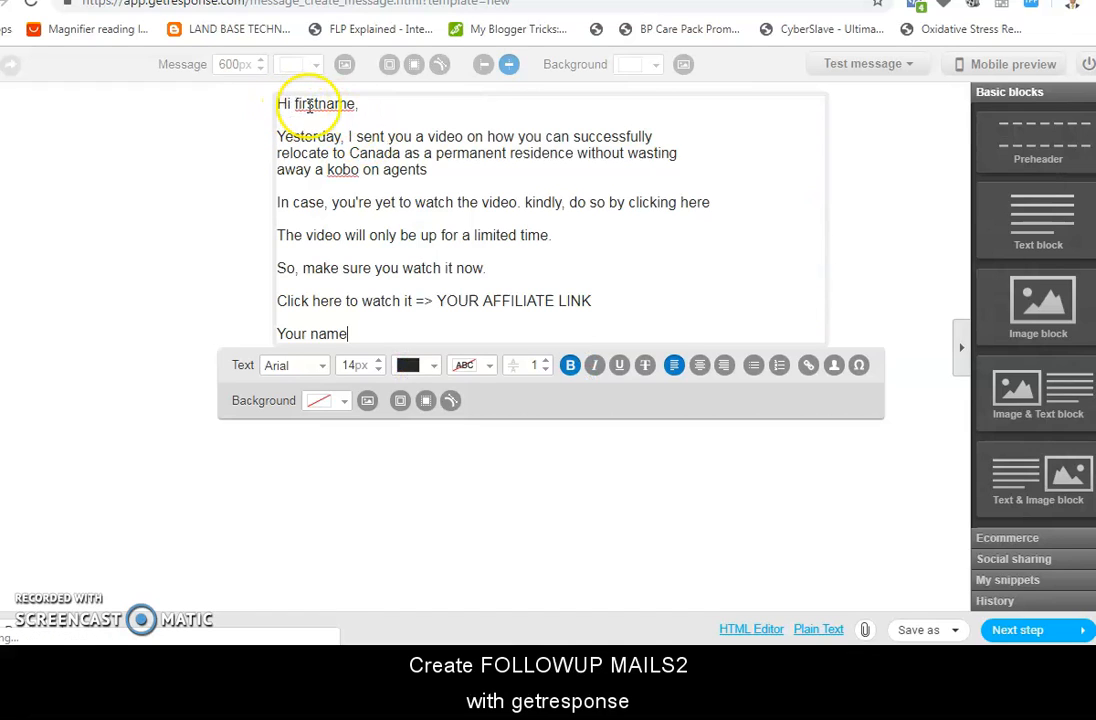
{"action": "left_click_drag", "start_coordinate": [295, 103], "coordinate": [340, 104]}
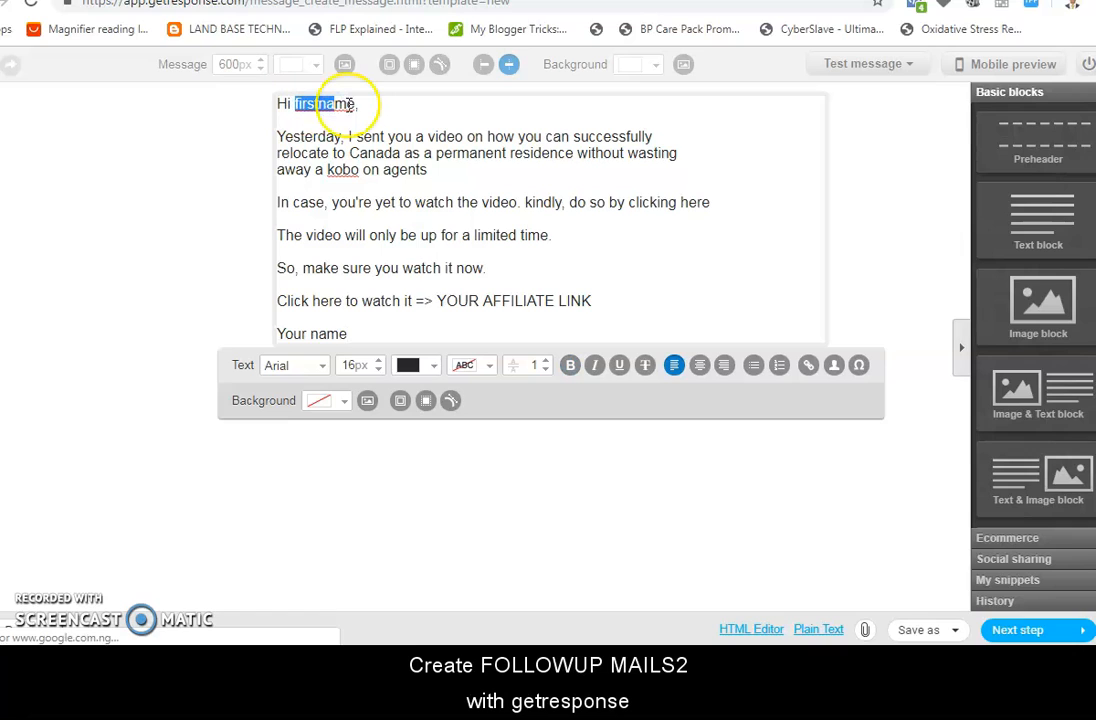
{"action": "left_click_drag", "start_coordinate": [359, 105], "coordinate": [336, 106]}
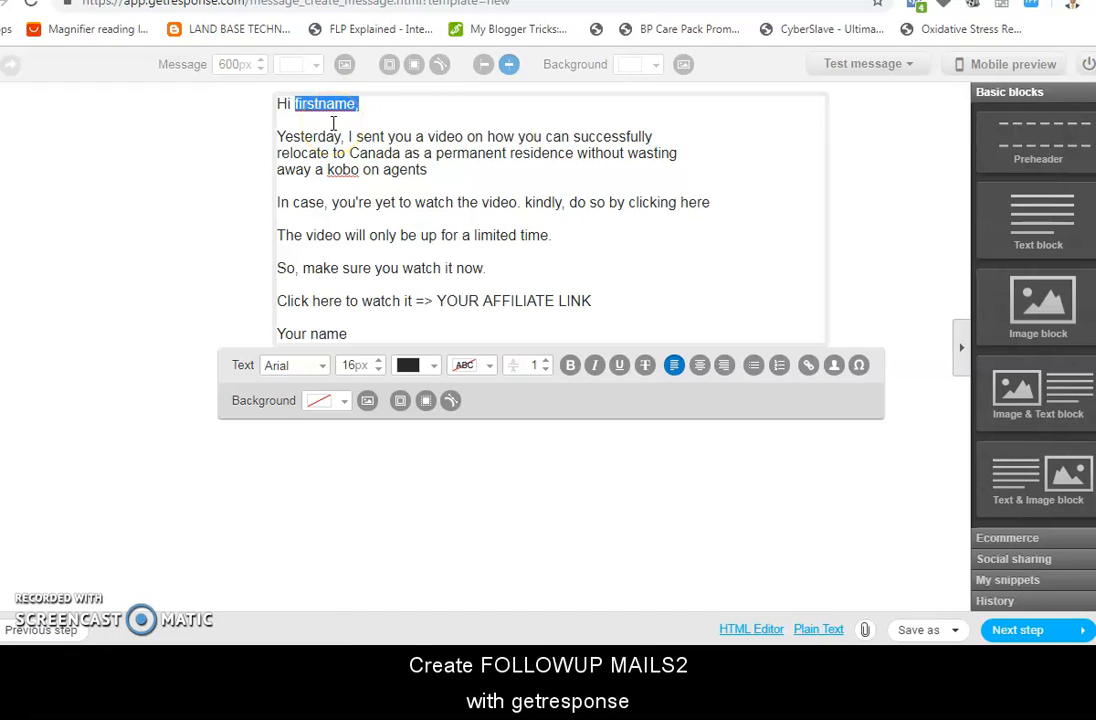
{"action": "left_click", "coordinate": [835, 368]}
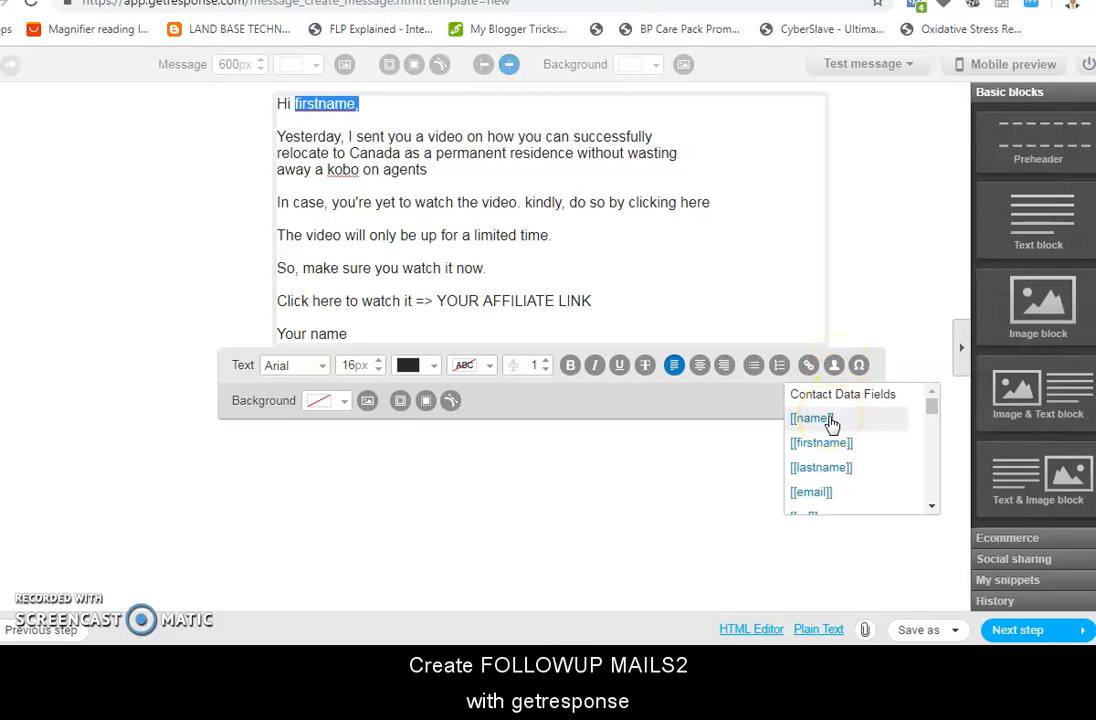
{"action": "left_click", "coordinate": [826, 449]}
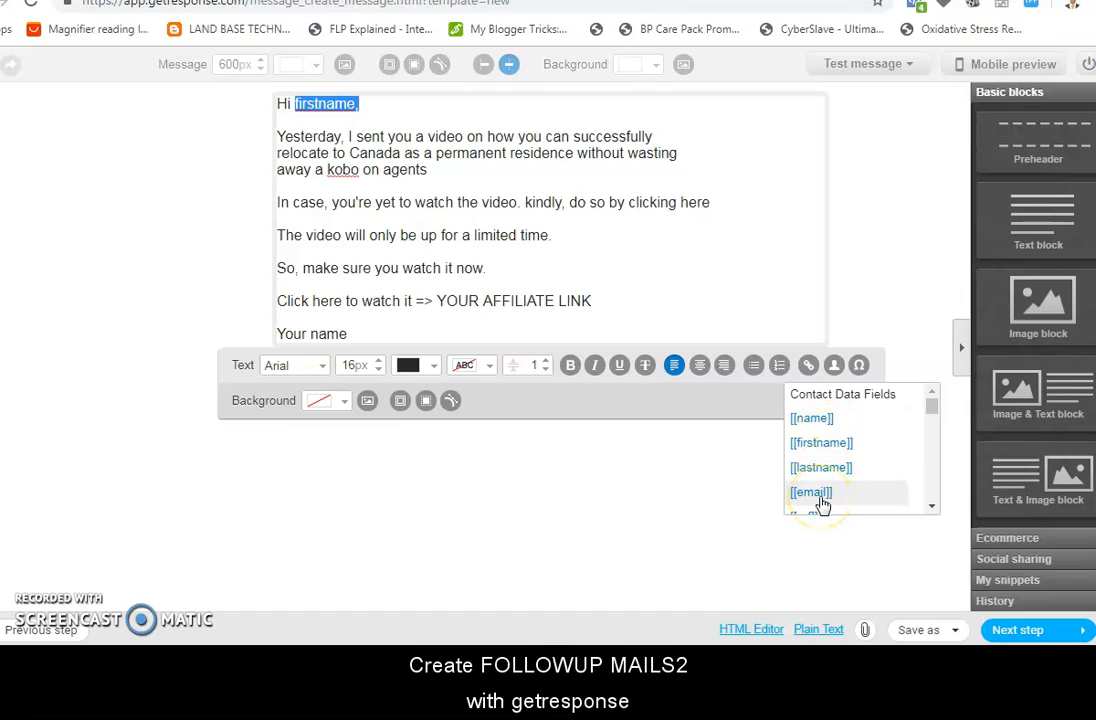
{"action": "left_click", "coordinate": [824, 447]}
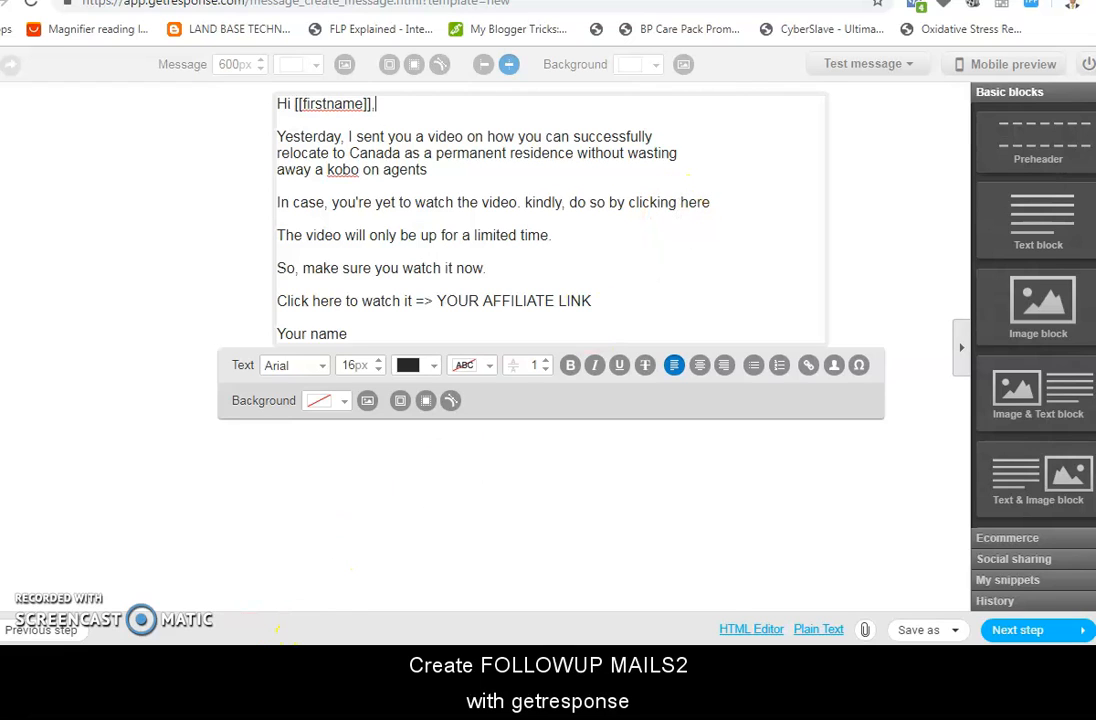
{"action": "mouse_move", "coordinate": [277, 660]}
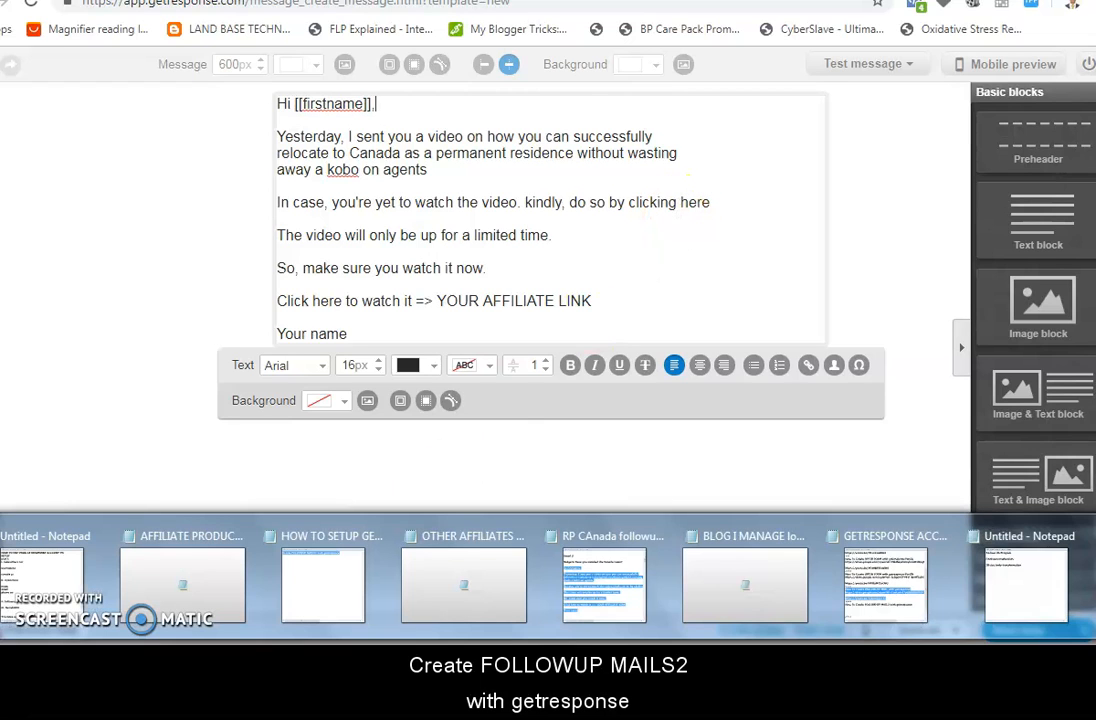
{"action": "mouse_move", "coordinate": [225, 583]}
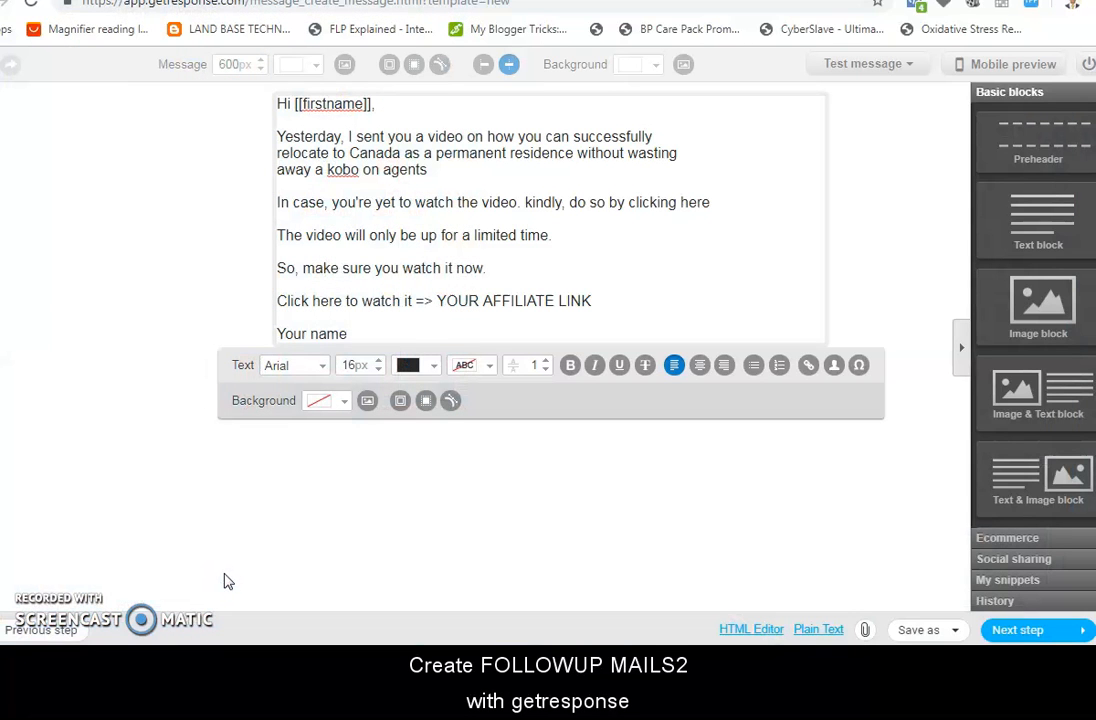
{"action": "left_click", "coordinate": [237, 565]}
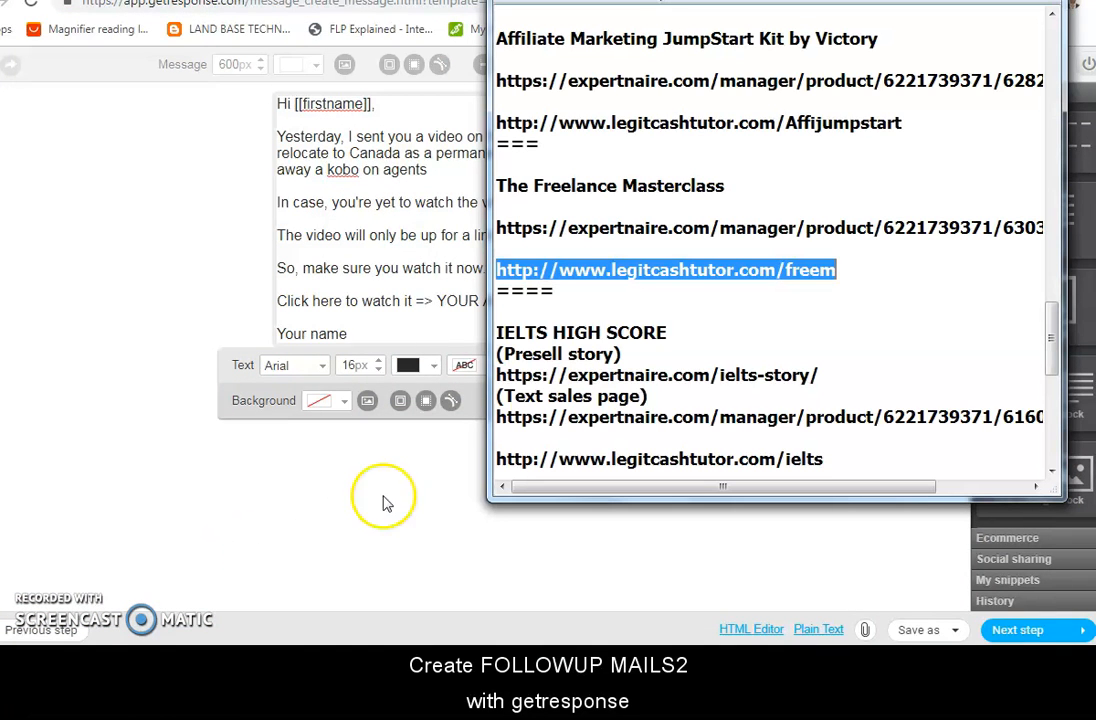
{"action": "scroll", "coordinate": [748, 244], "scroll_direction": "up", "scroll_amount": 1}
{"action": "scroll", "coordinate": [775, 205], "scroll_direction": "up", "scroll_amount": 20}
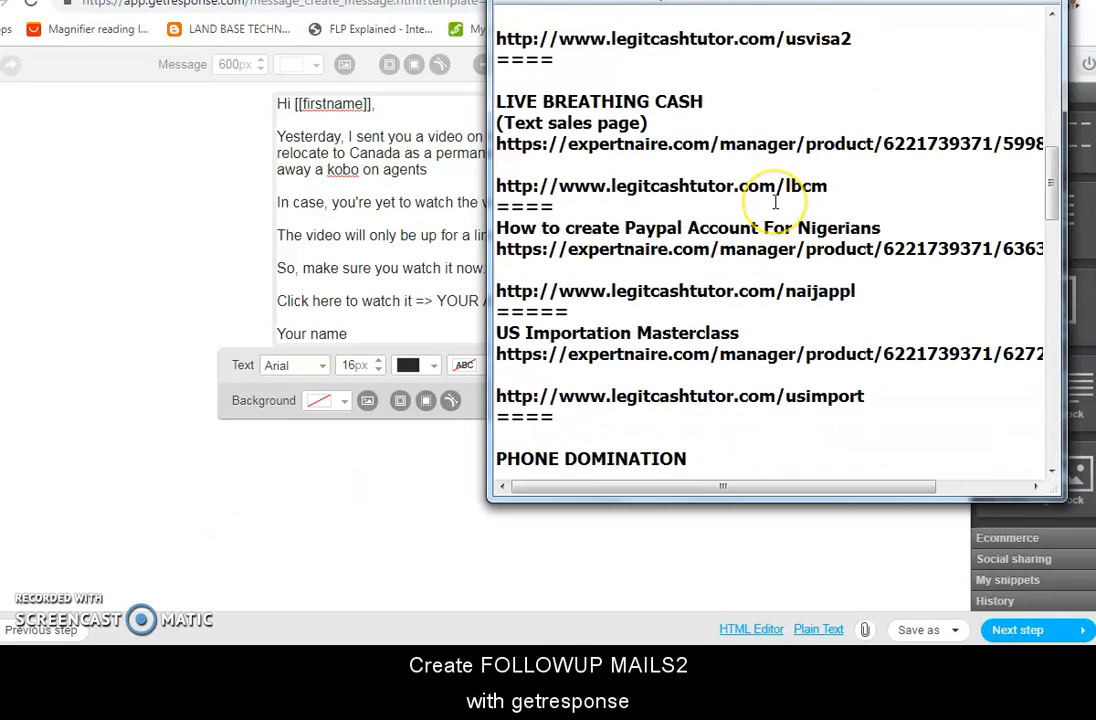
{"action": "scroll", "coordinate": [775, 205], "scroll_direction": "up", "scroll_amount": 5}
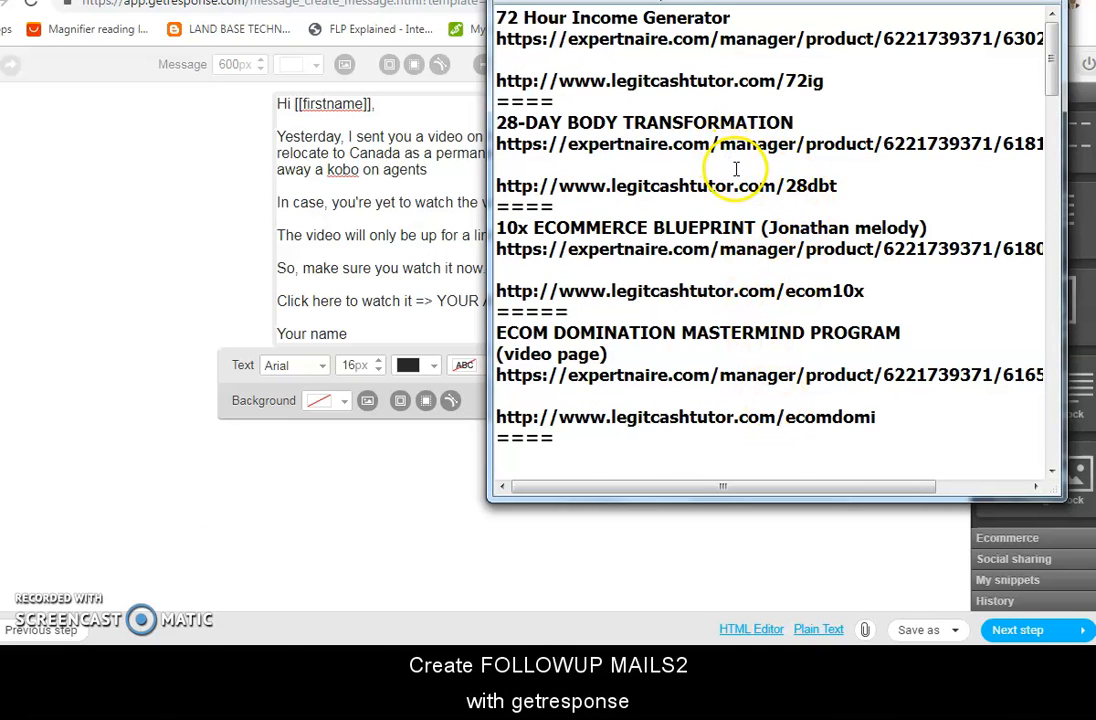
{"action": "scroll", "coordinate": [736, 170], "scroll_direction": "down", "scroll_amount": 2}
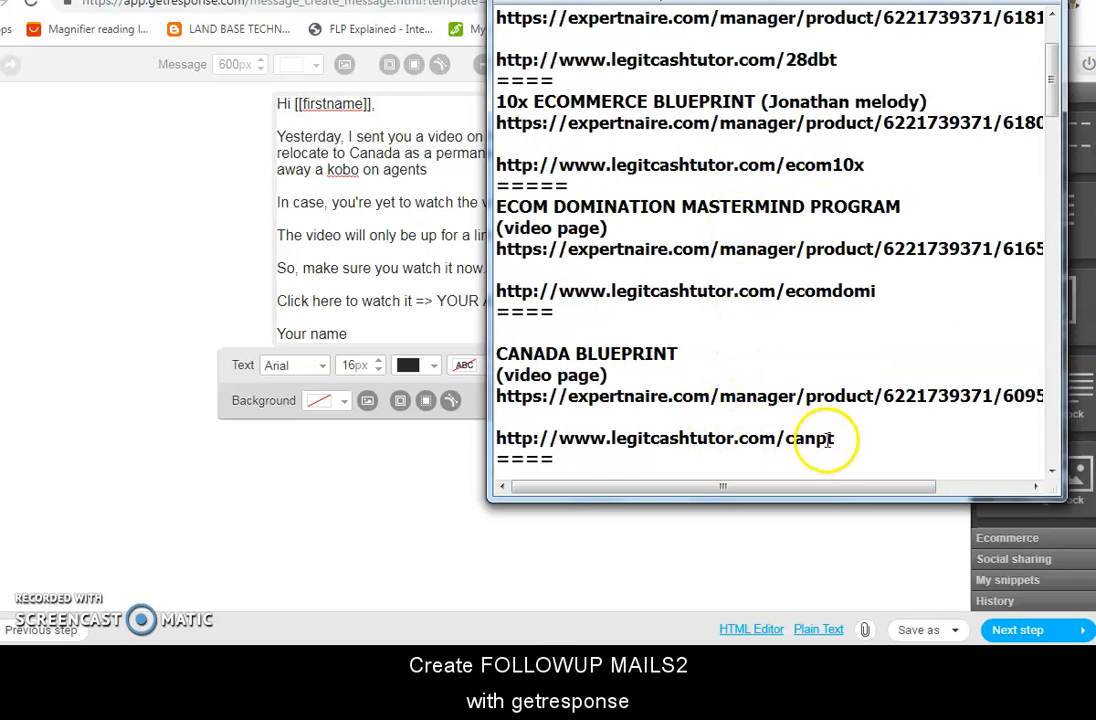
{"action": "left_click_drag", "start_coordinate": [835, 438], "coordinate": [497, 438]}
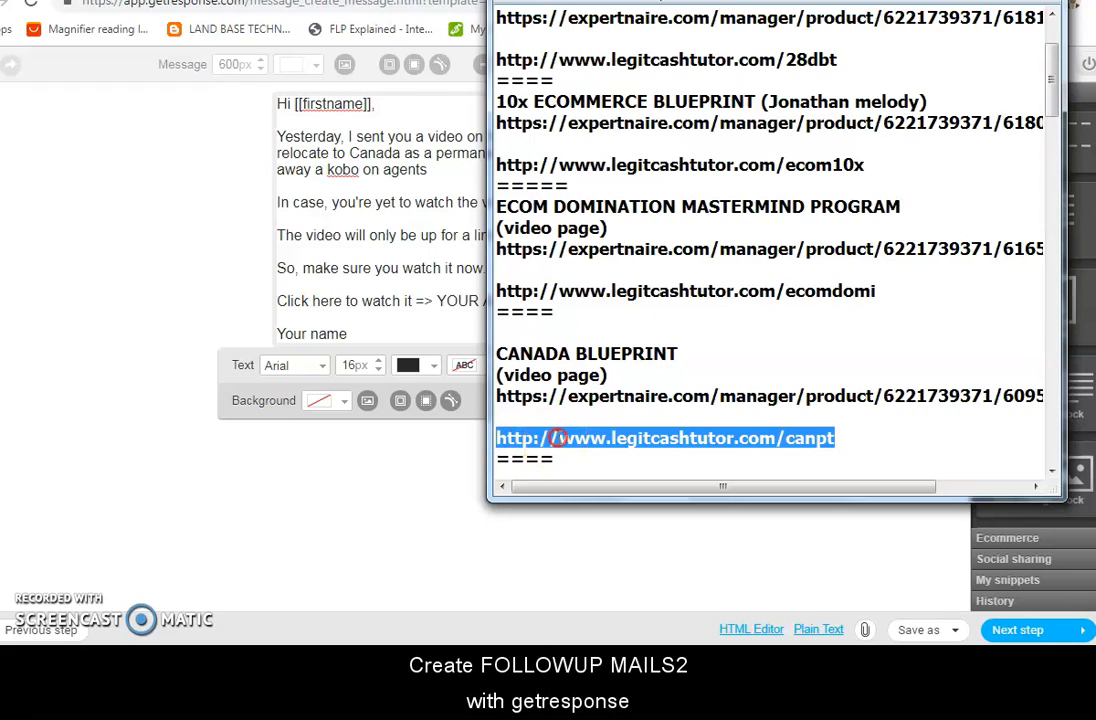
{"action": "right_click", "coordinate": [565, 439]}
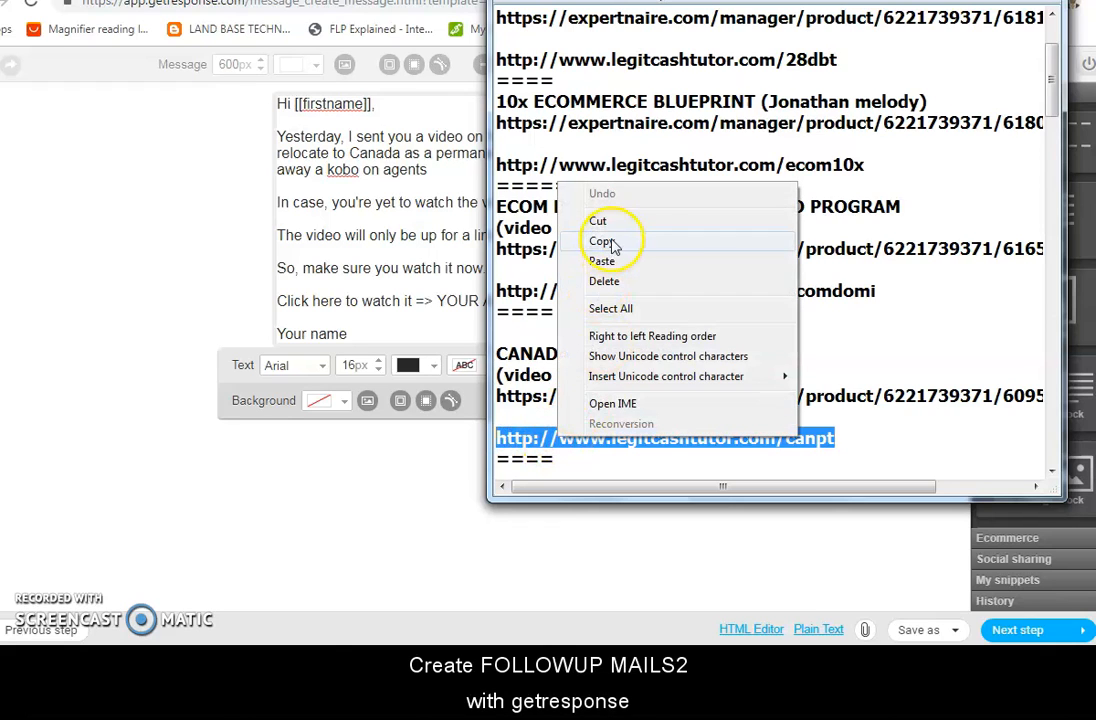
{"action": "left_click", "coordinate": [602, 241]}
{"action": "left_click", "coordinate": [413, 266]}
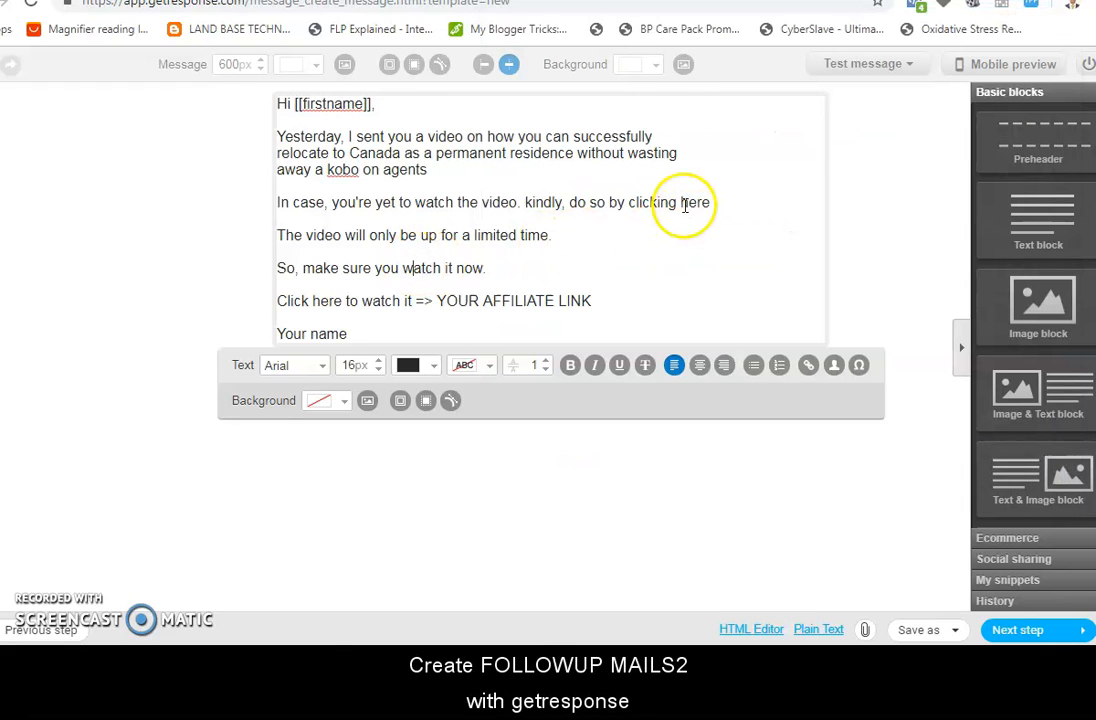
{"action": "left_click_drag", "start_coordinate": [681, 202], "coordinate": [710, 200]}
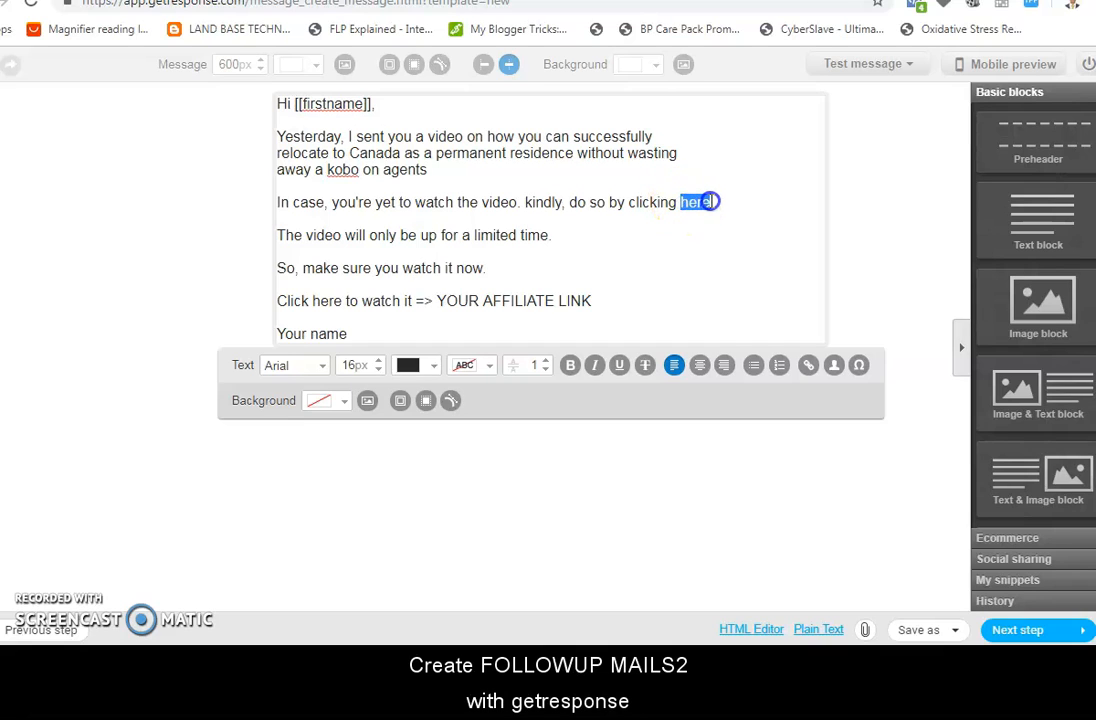
{"action": "left_click", "coordinate": [809, 366]}
{"action": "left_click", "coordinate": [608, 318]}
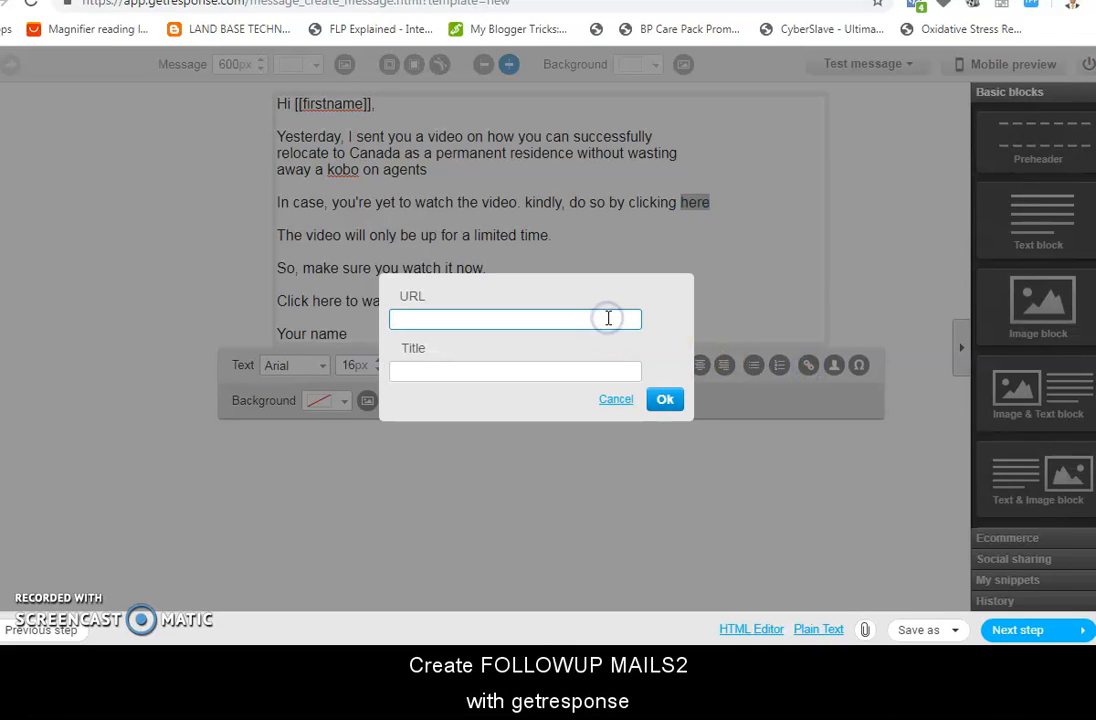
{"action": "key", "text": "ctrl+v"}
{"action": "left_click", "coordinate": [668, 399]}
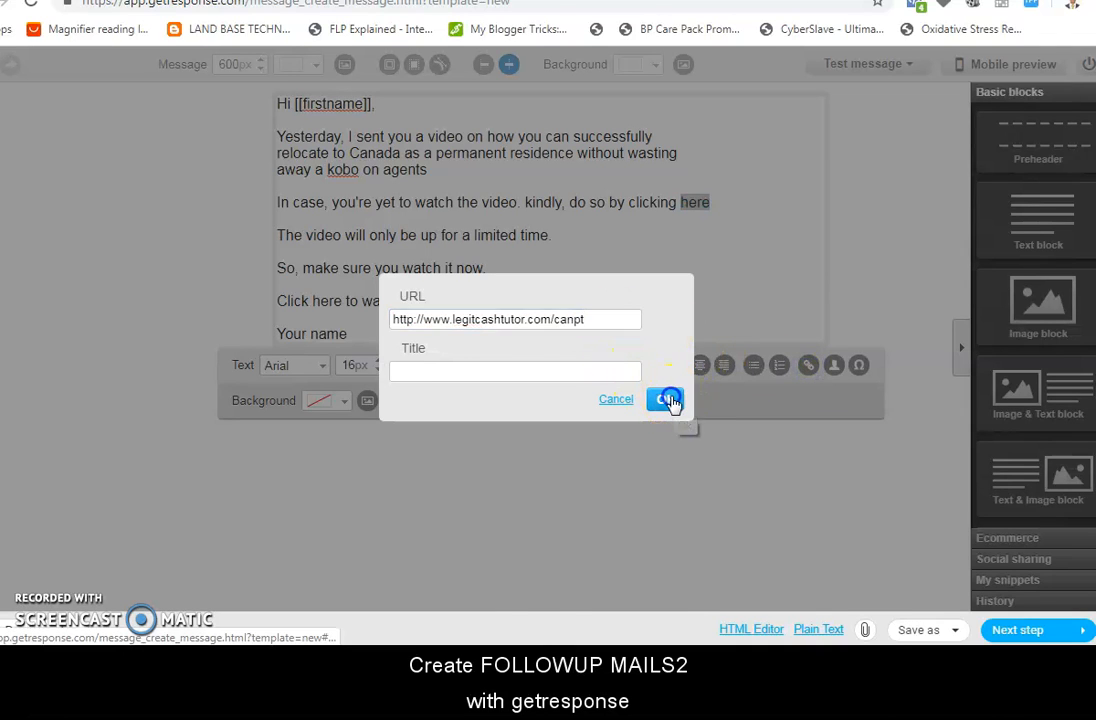
{"action": "left_click", "coordinate": [725, 216]}
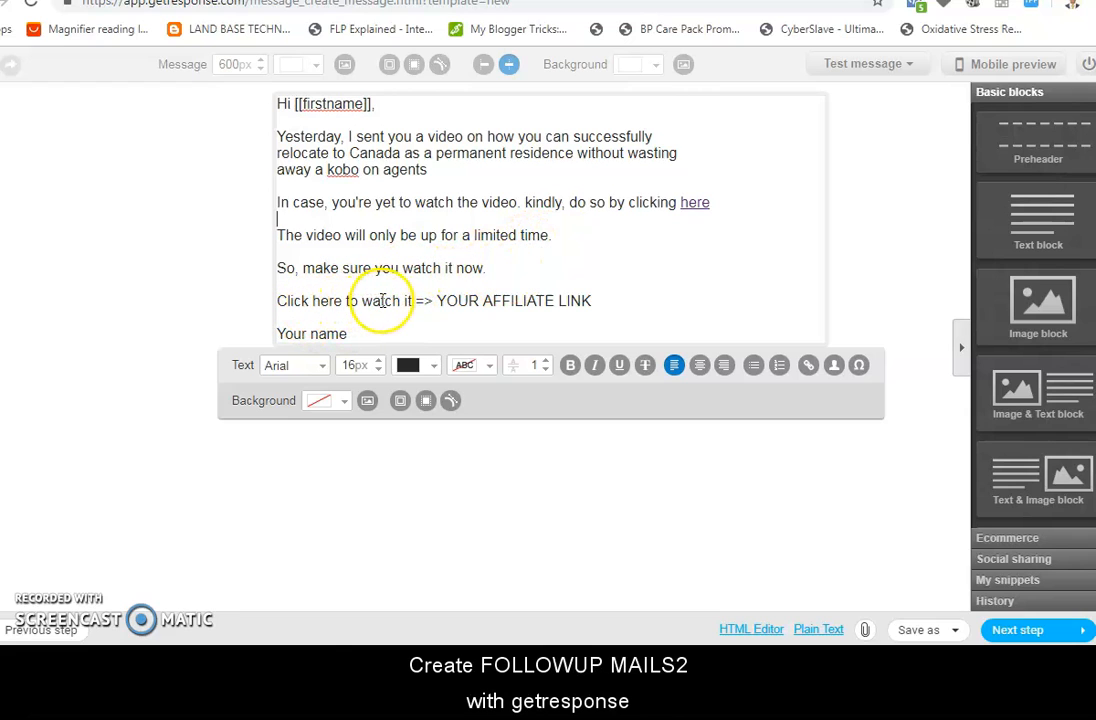
{"action": "left_click", "coordinate": [437, 300]}
{"action": "left_click_drag", "start_coordinate": [437, 300], "coordinate": [548, 298]}
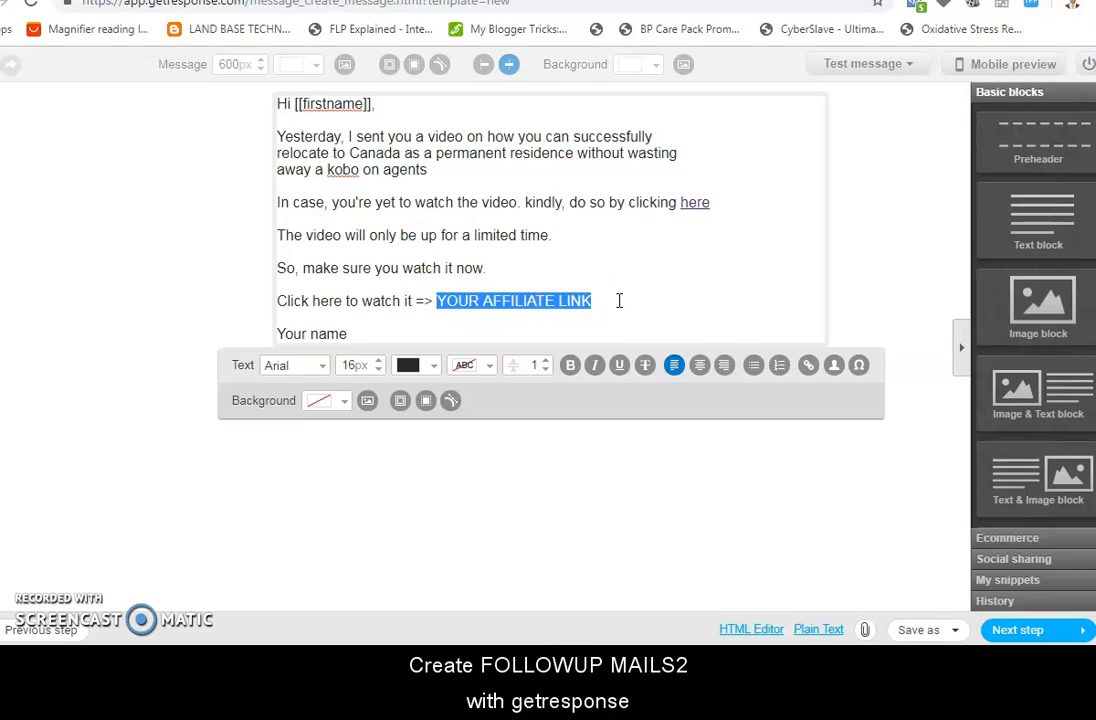
{"action": "key", "text": "ctrl+v"}
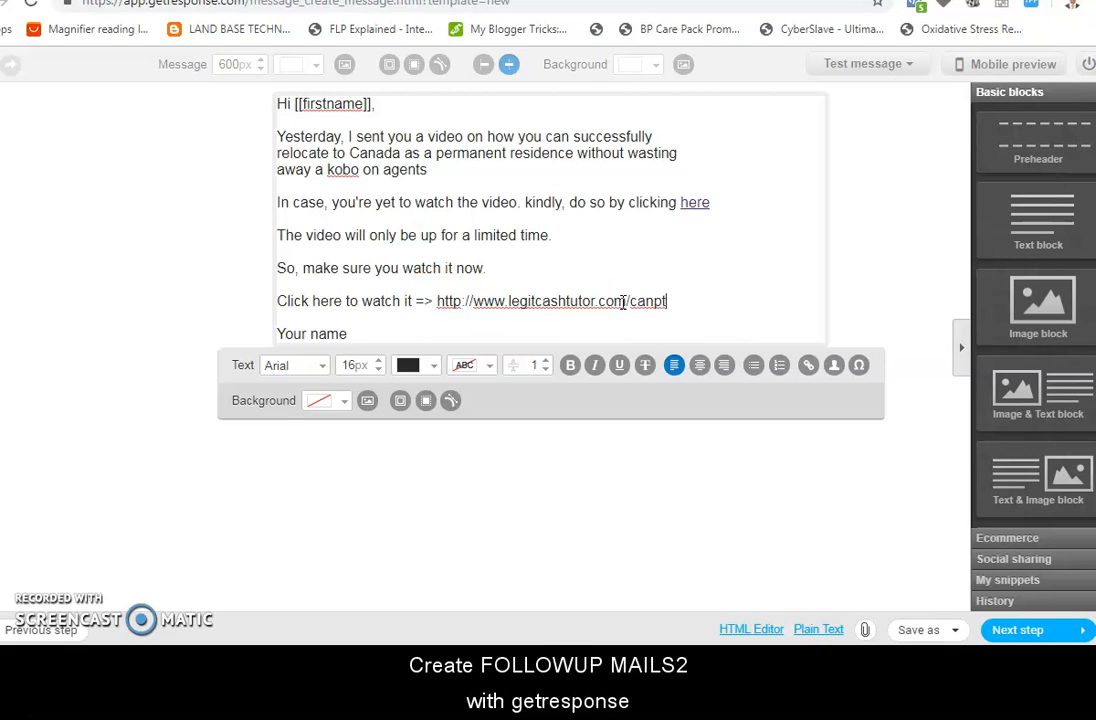
{"action": "key", "text": "Return"}
{"action": "left_click", "coordinate": [439, 301]}
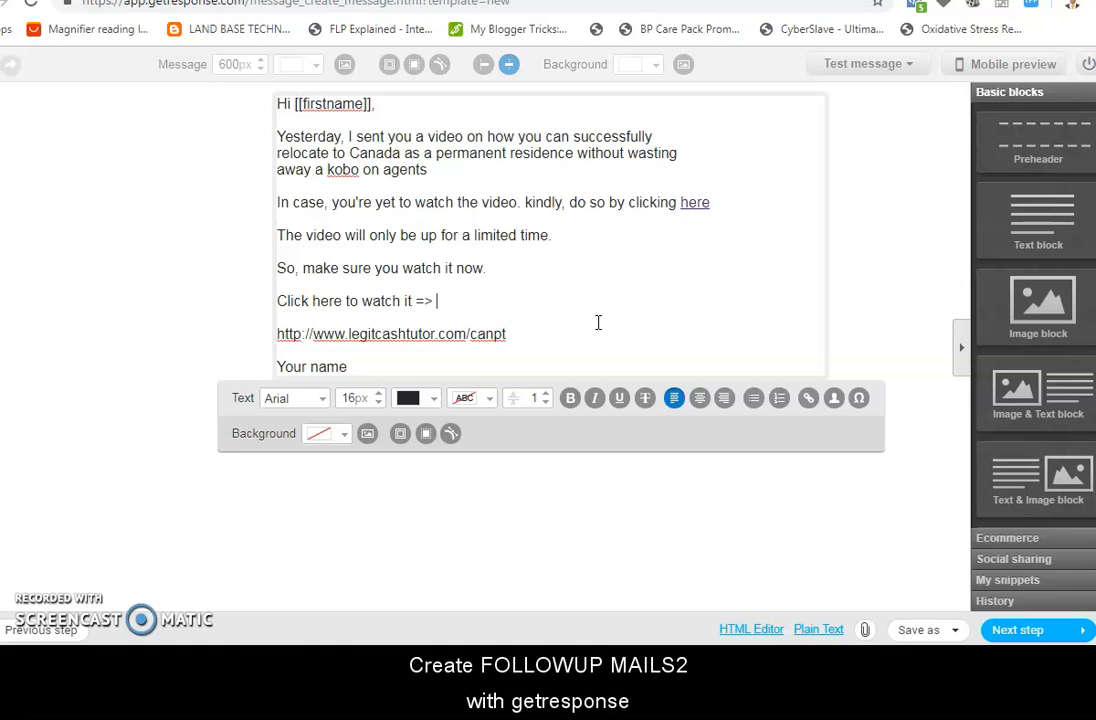
{"action": "type", "text": "relocate to canada"}
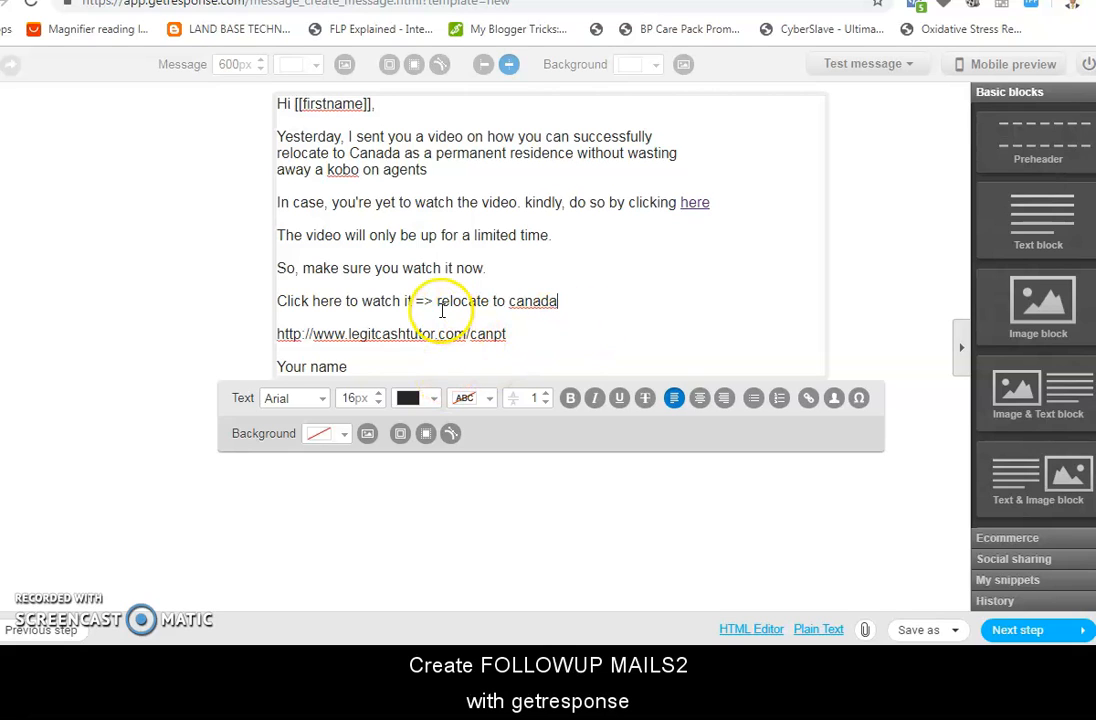
{"action": "left_click_drag", "start_coordinate": [435, 301], "coordinate": [557, 299]}
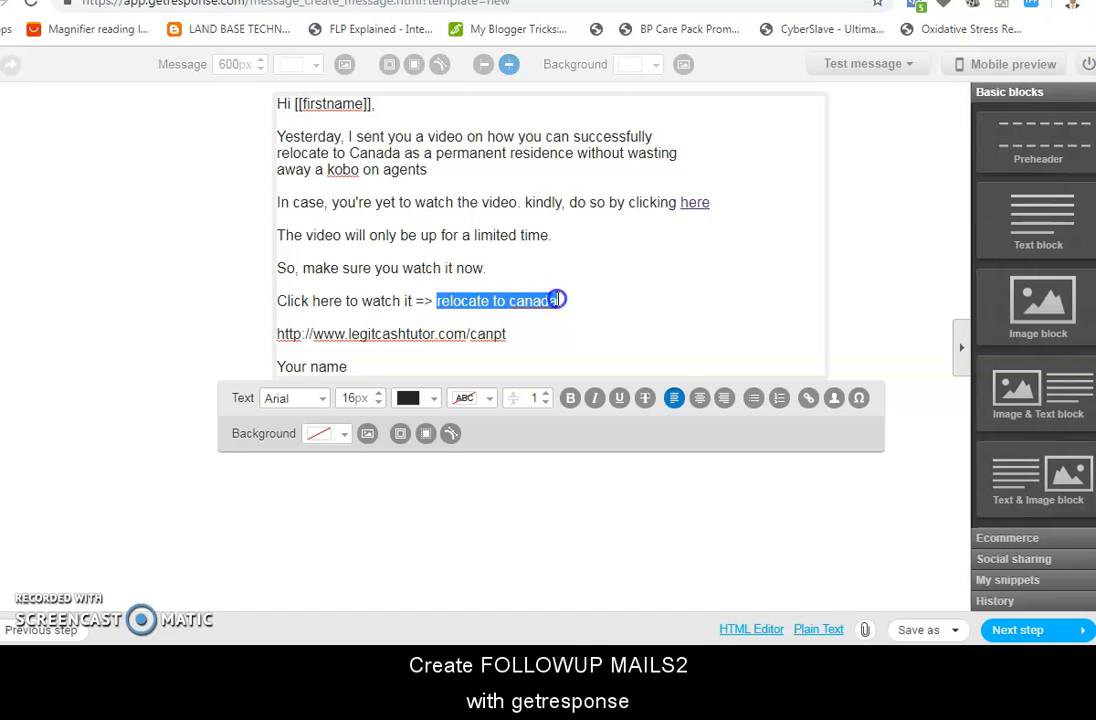
{"action": "left_click", "coordinate": [810, 399]}
{"action": "left_click", "coordinate": [610, 320]}
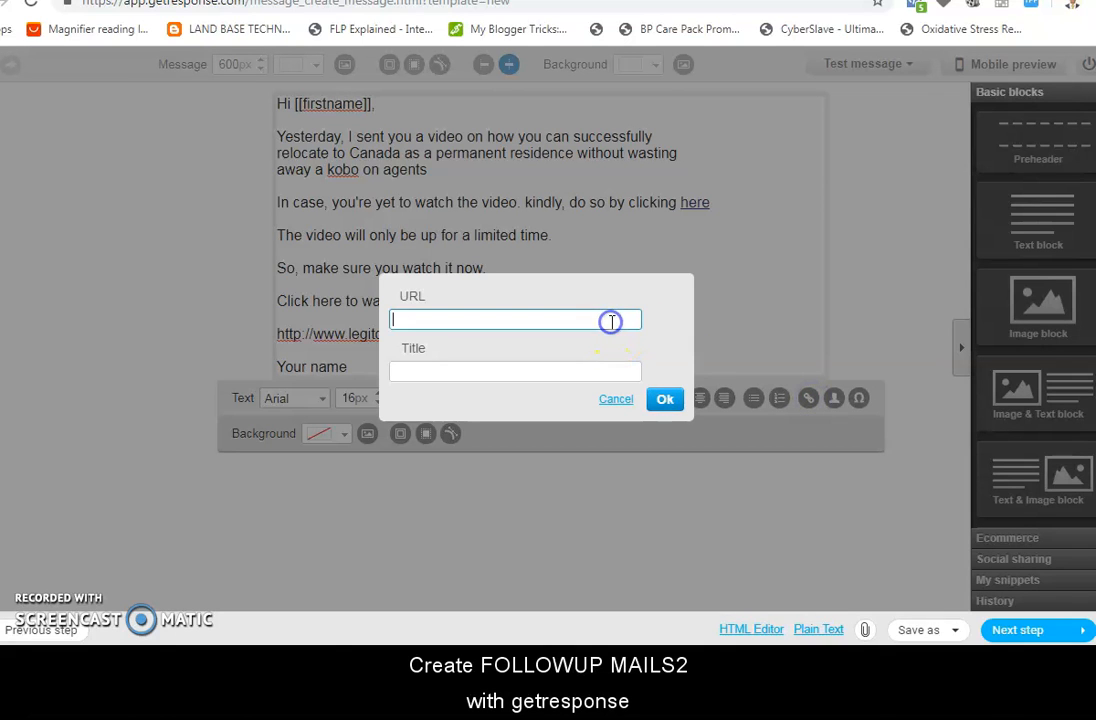
{"action": "key", "text": "ctrl+v"}
{"action": "left_click", "coordinate": [665, 399]}
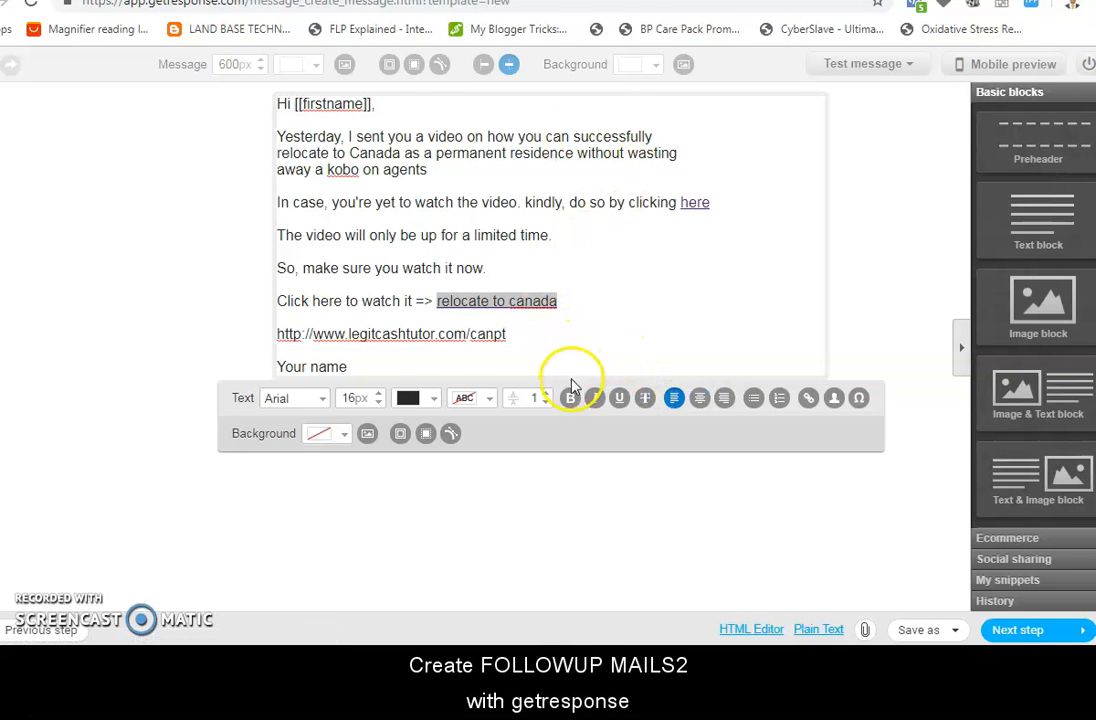
{"action": "left_click", "coordinate": [570, 399]}
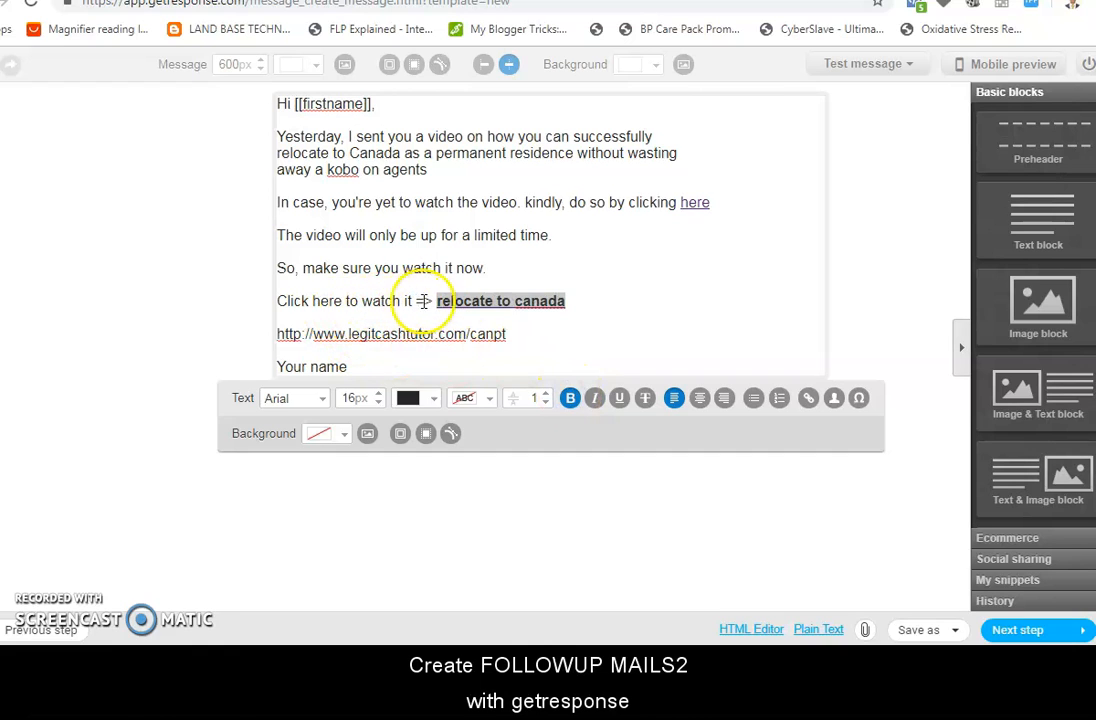
{"action": "left_click", "coordinate": [643, 325]}
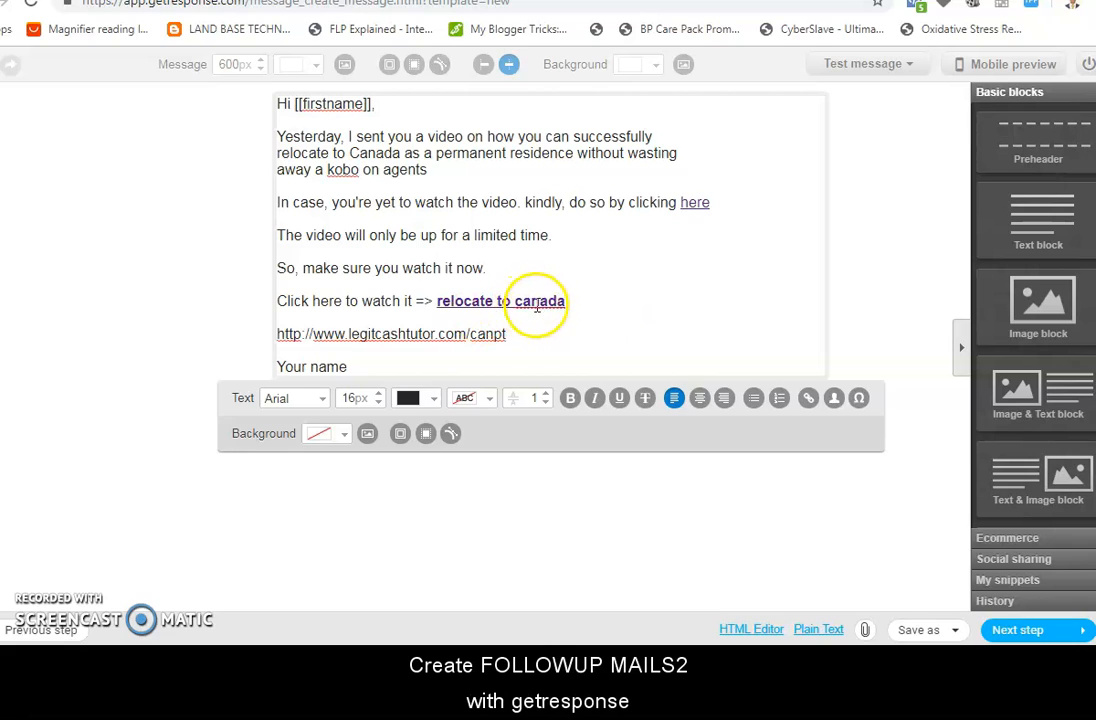
{"action": "left_click", "coordinate": [381, 318]}
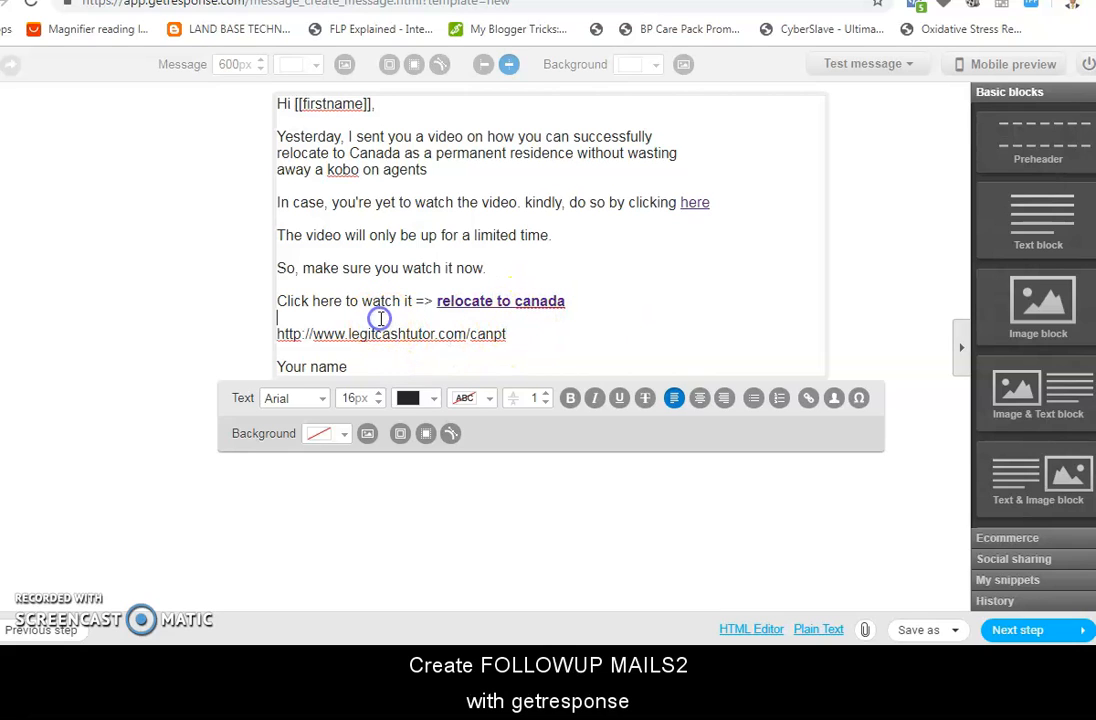
{"action": "key", "text": "Return"}
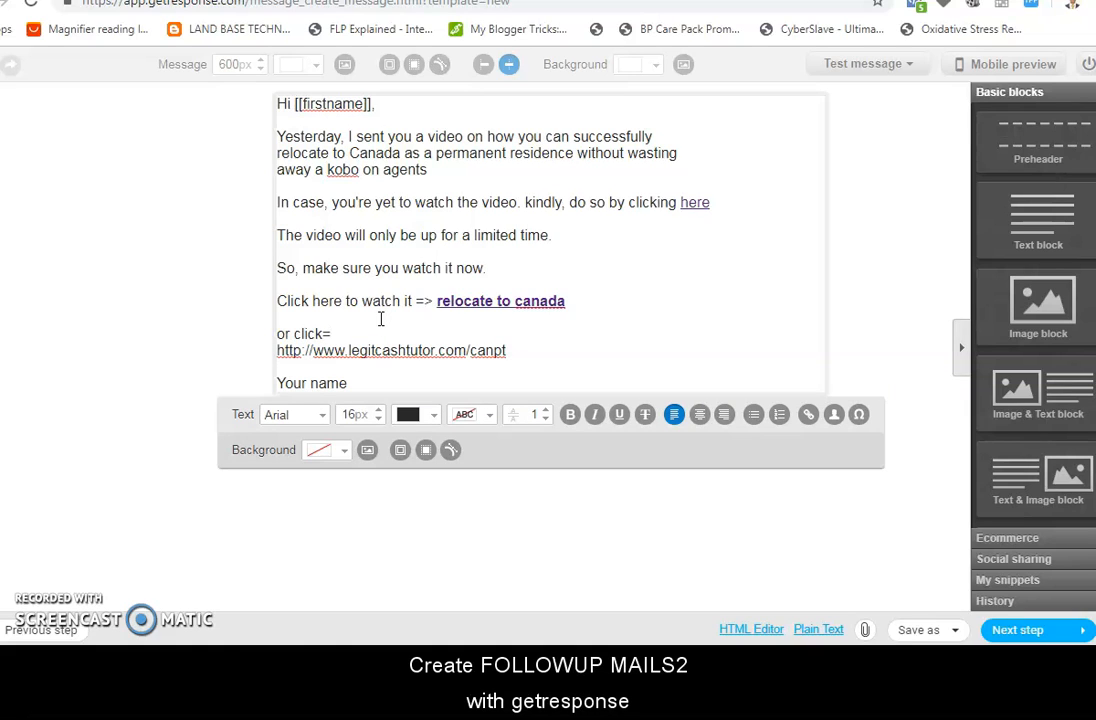
{"action": "key", "text": "Delete"}
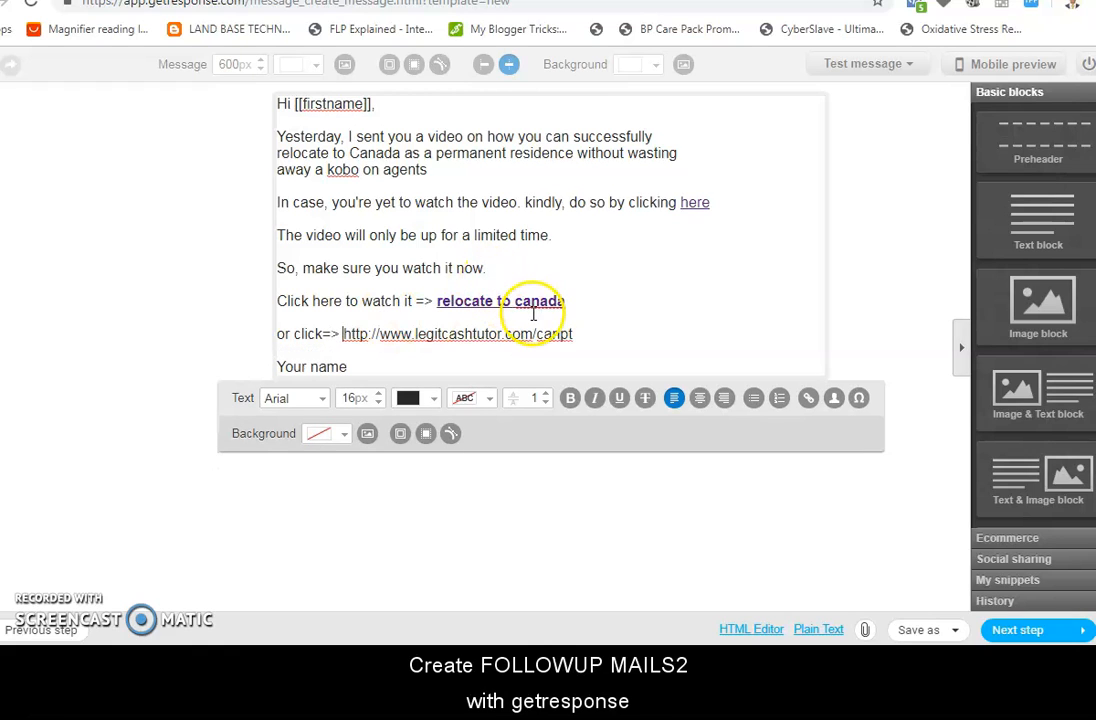
{"action": "left_click", "coordinate": [472, 335]}
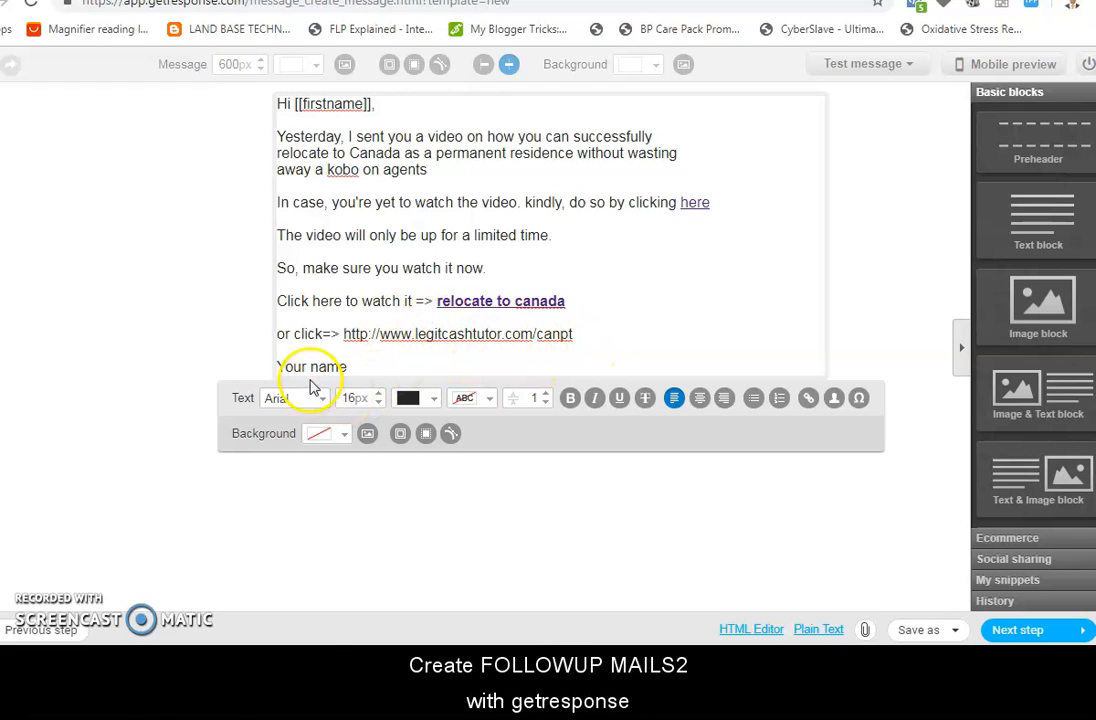
Step: Replace the "Your name" sign-off with the sender's first name and add an extra blank line above it
{"action": "left_click_drag", "start_coordinate": [335, 364], "coordinate": [270, 357]}
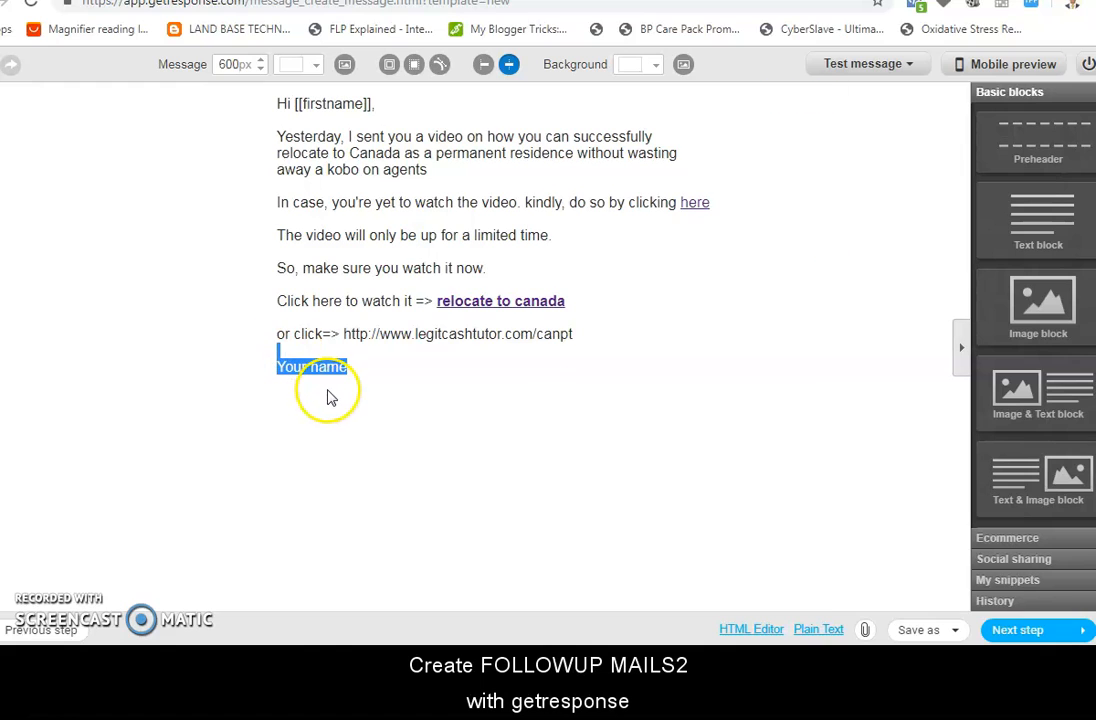
{"action": "left_click", "coordinate": [354, 372]}
{"action": "left_click_drag", "start_coordinate": [354, 367], "coordinate": [285, 367]}
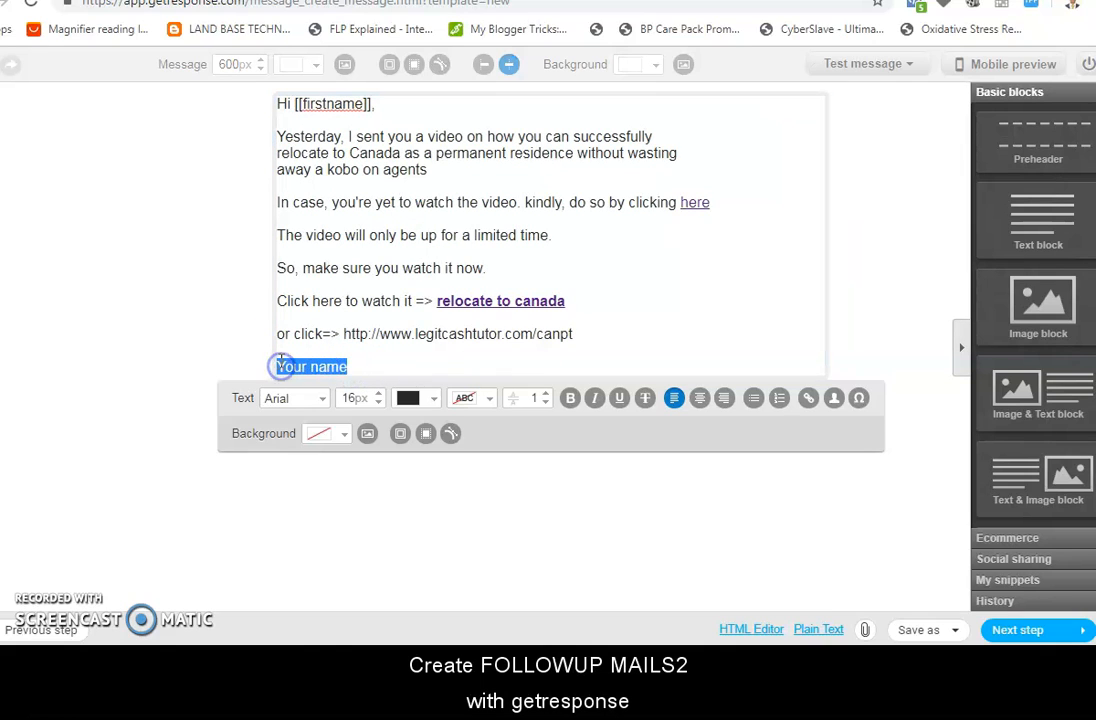
{"action": "type", "text": "Olayinka"}
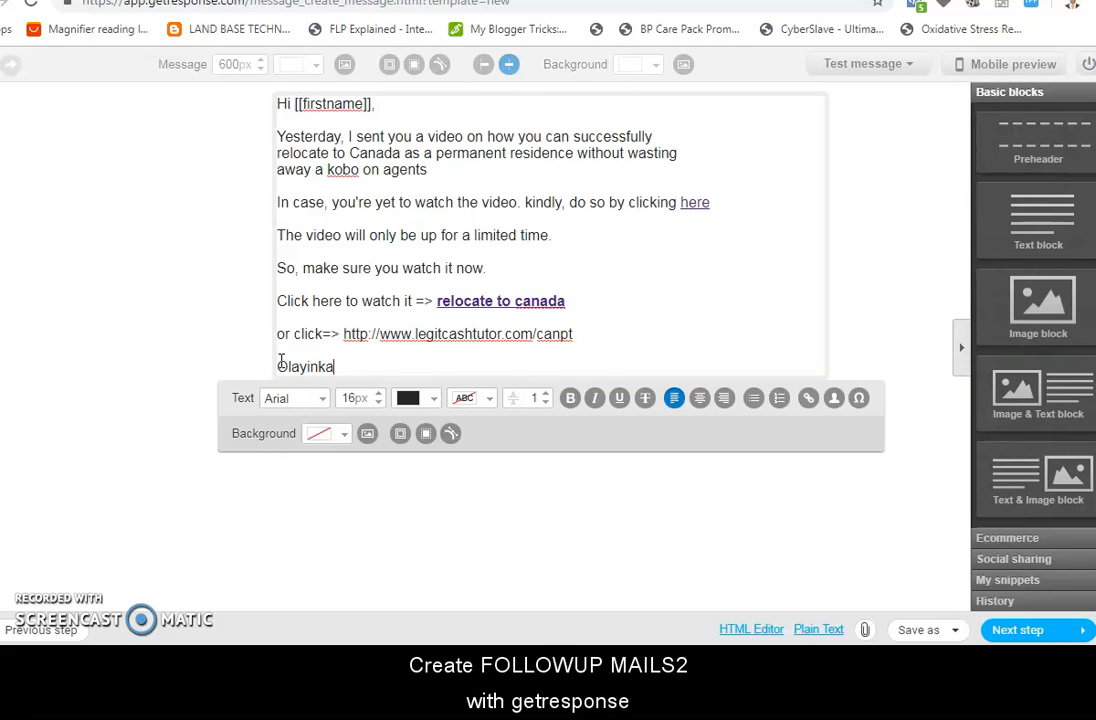
{"action": "left_click", "coordinate": [281, 362]}
{"action": "key", "text": "Return"}
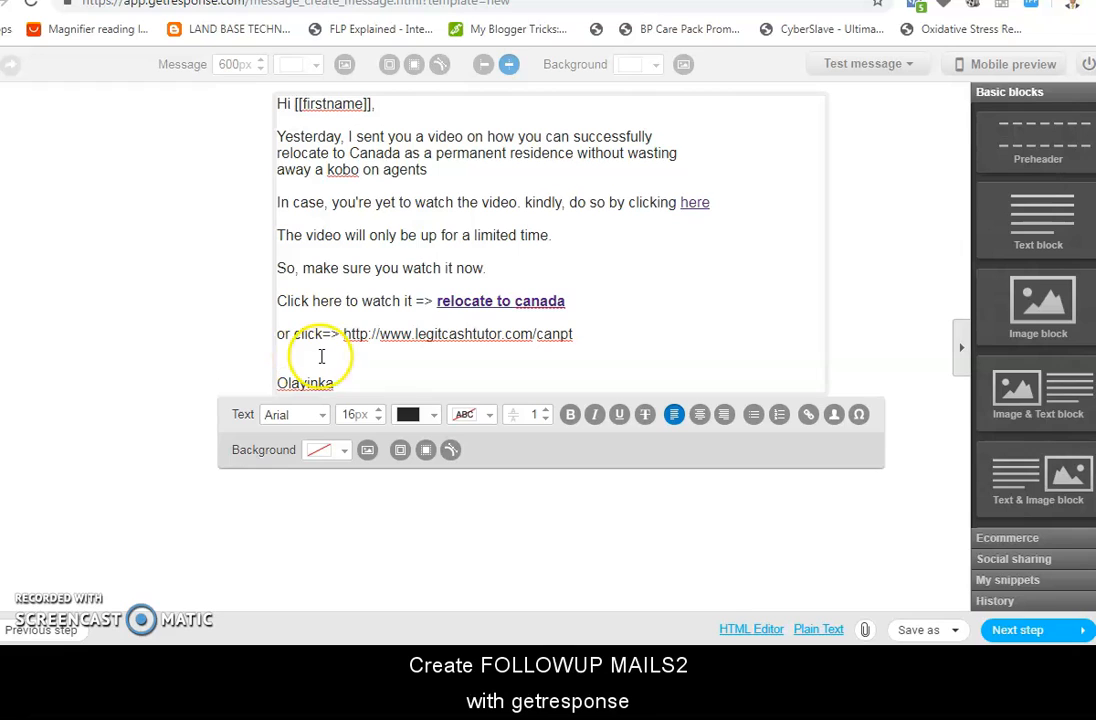
Step: Finish the message design and continue to the autoresponder settings
{"action": "left_click", "coordinate": [1035, 632]}
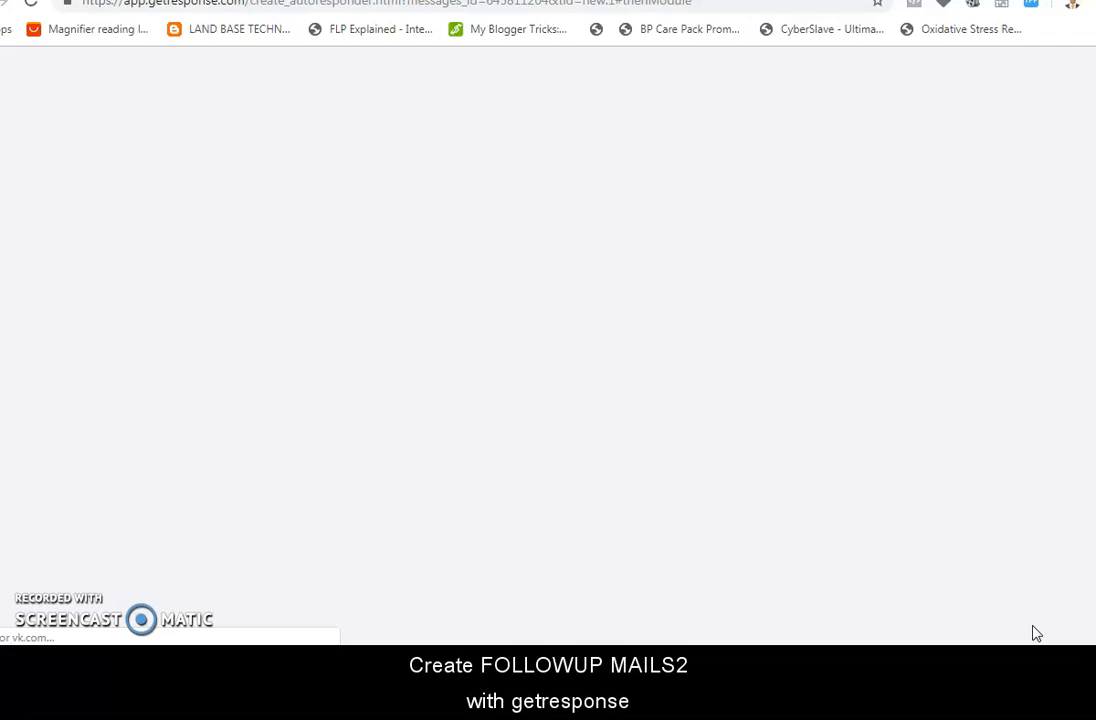
{"action": "left_click", "coordinate": [1045, 623]}
Step: Switch to the untitled Notepad outline, check its Followup mails and Newsletter items, and return to GetResponse
{"action": "mouse_move", "coordinate": [500, 662]}
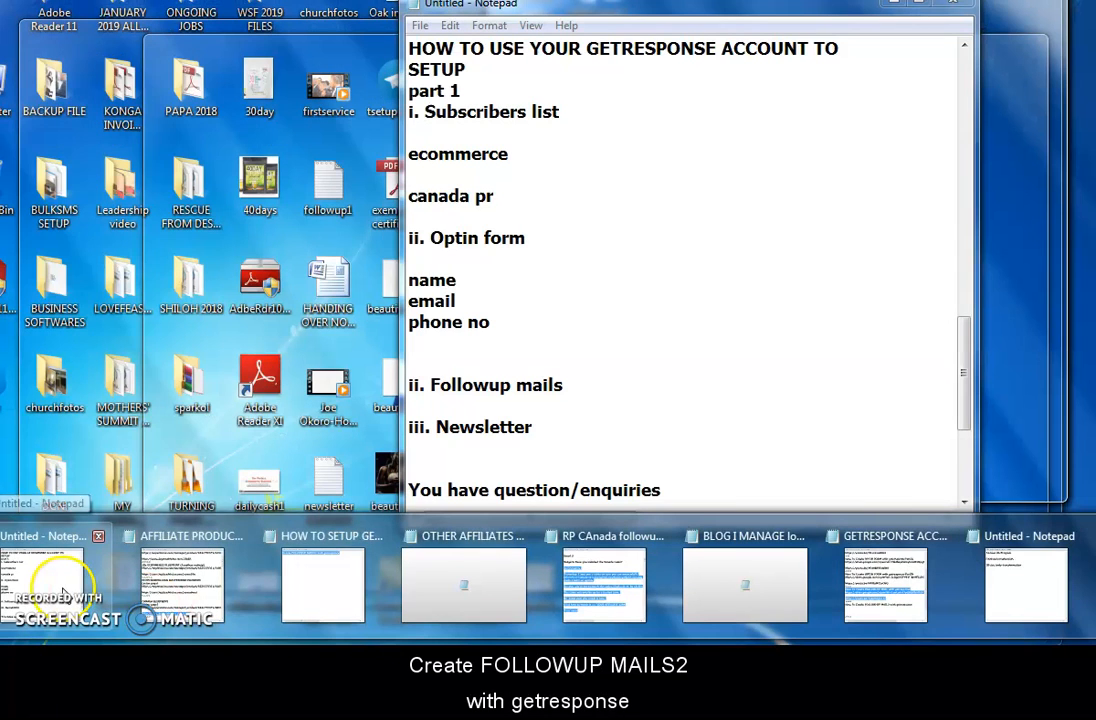
{"action": "left_click", "coordinate": [62, 588]}
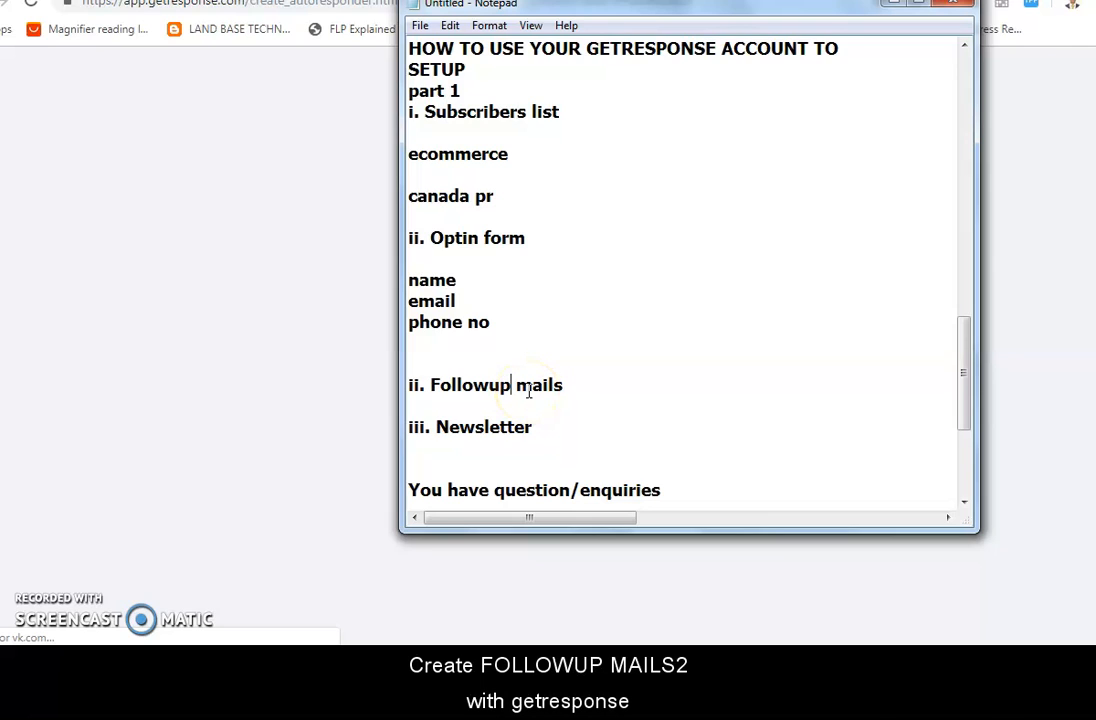
{"action": "left_click", "coordinate": [487, 427]}
{"action": "left_click", "coordinate": [892, 6]}
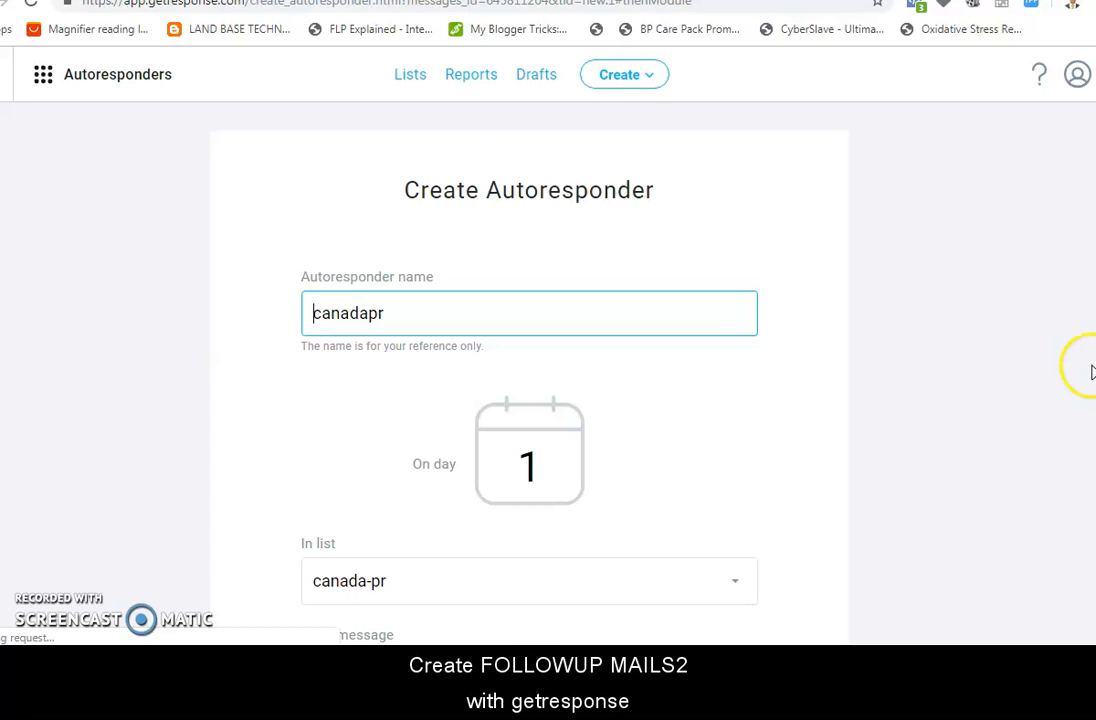
Step: Save and publish the day 1 canadapr autoresponder for the canada-pr list and check it among the autoresponders
{"action": "scroll", "coordinate": [1040, 378], "scroll_direction": "down", "scroll_amount": 3}
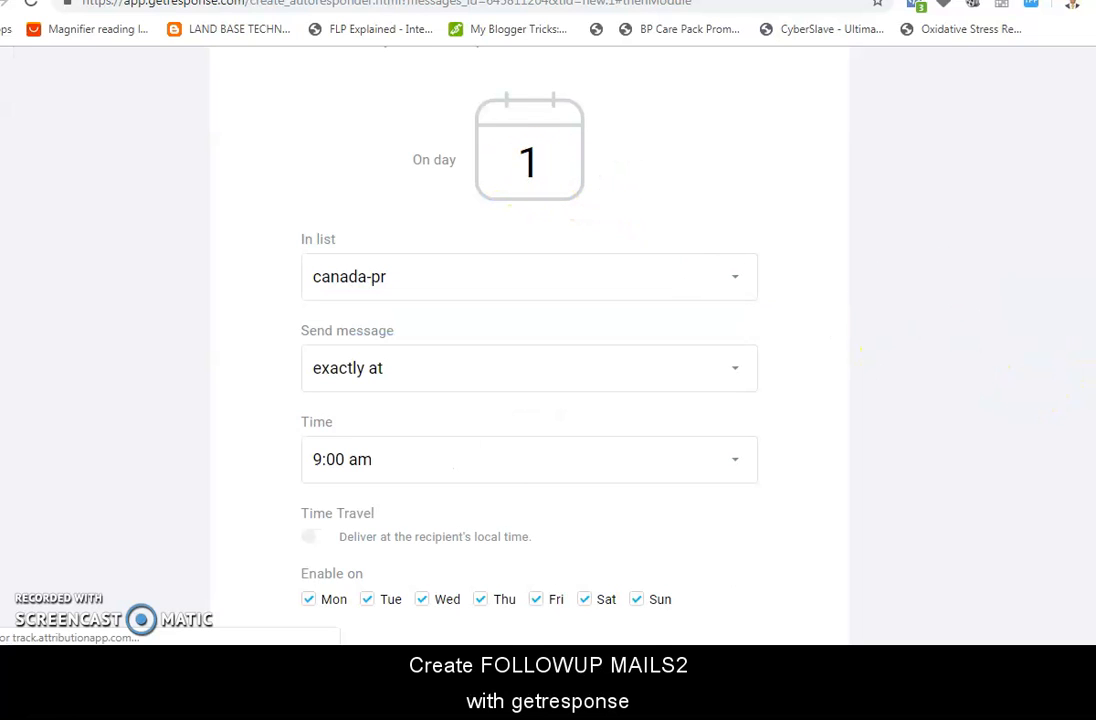
{"action": "scroll", "coordinate": [1076, 404], "scroll_direction": "down", "scroll_amount": 3}
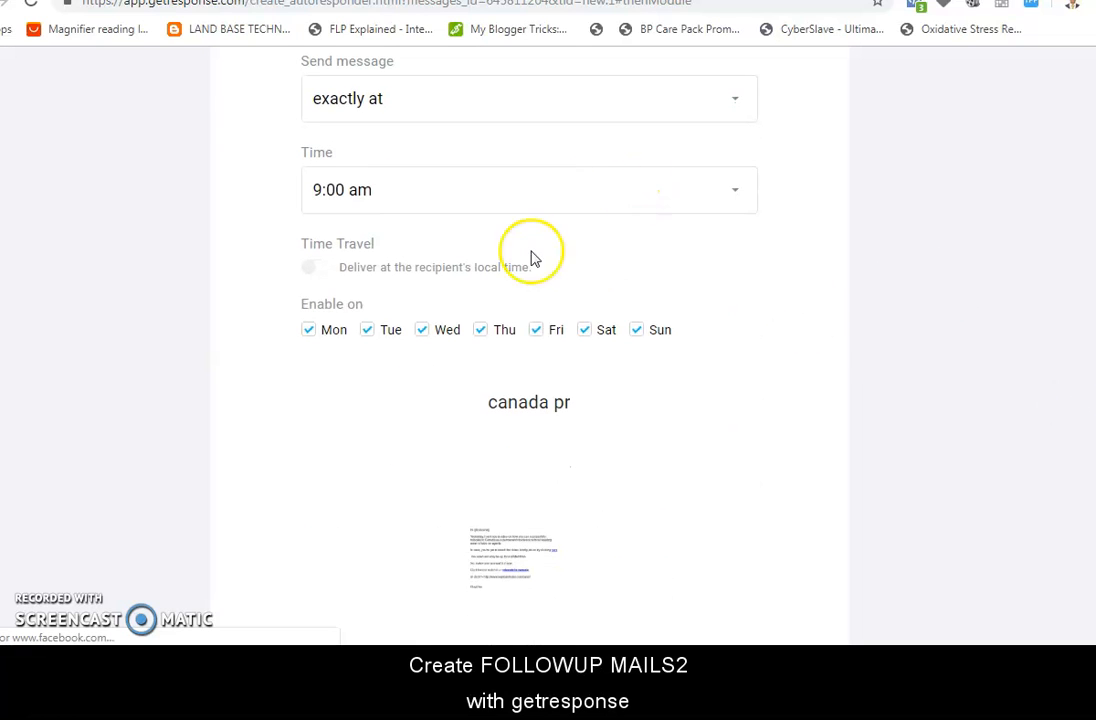
{"action": "scroll", "coordinate": [532, 258], "scroll_direction": "down", "scroll_amount": 3}
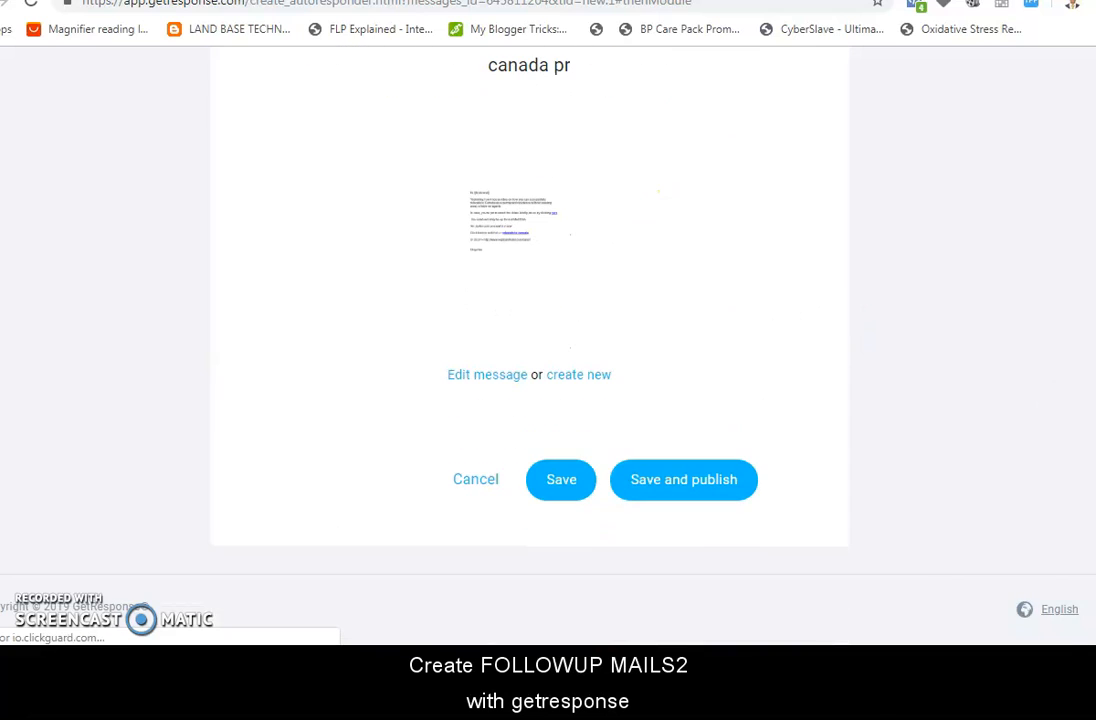
{"action": "left_click", "coordinate": [688, 490]}
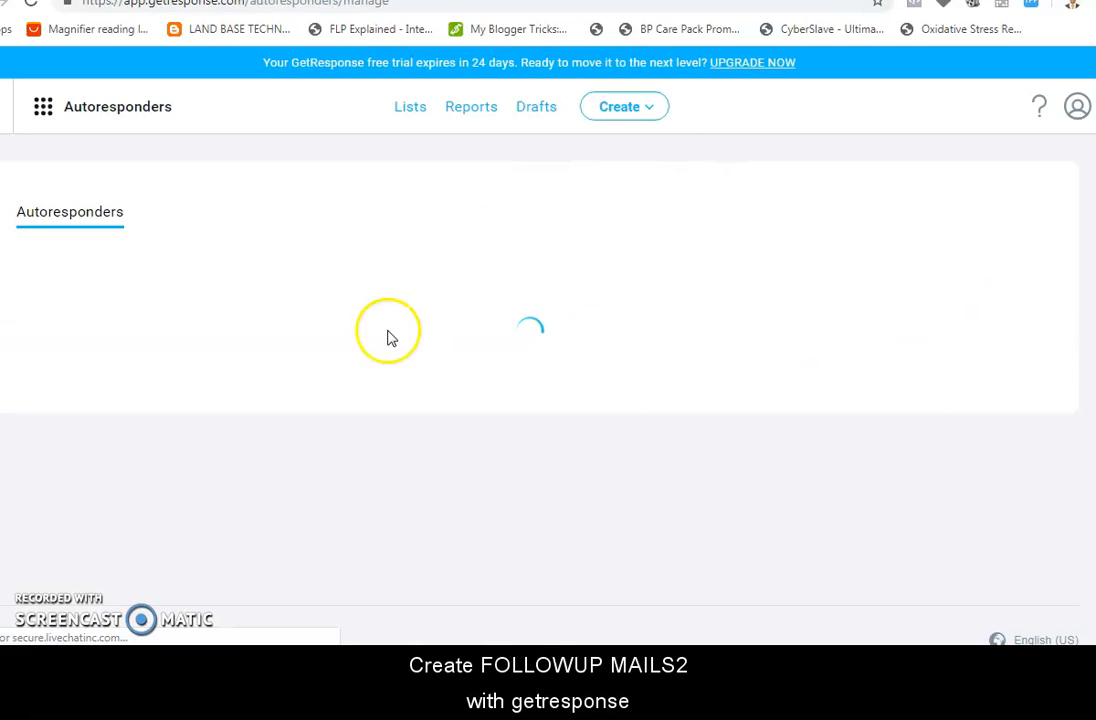
{"action": "scroll", "coordinate": [698, 358], "scroll_direction": "down", "scroll_amount": 2}
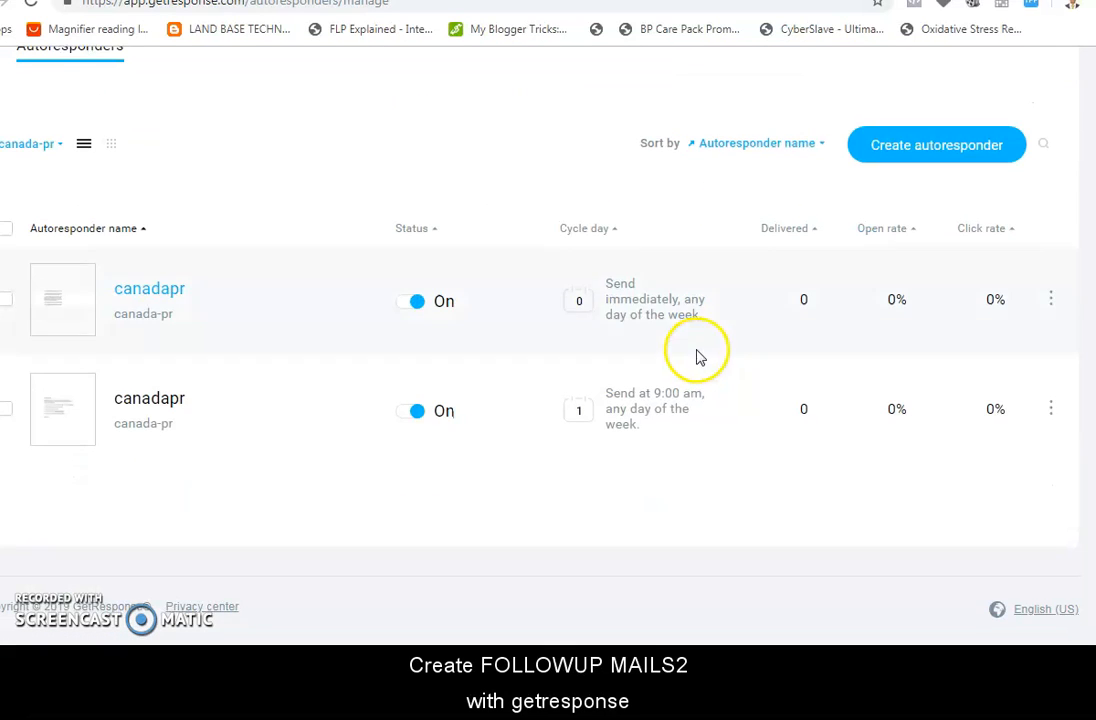